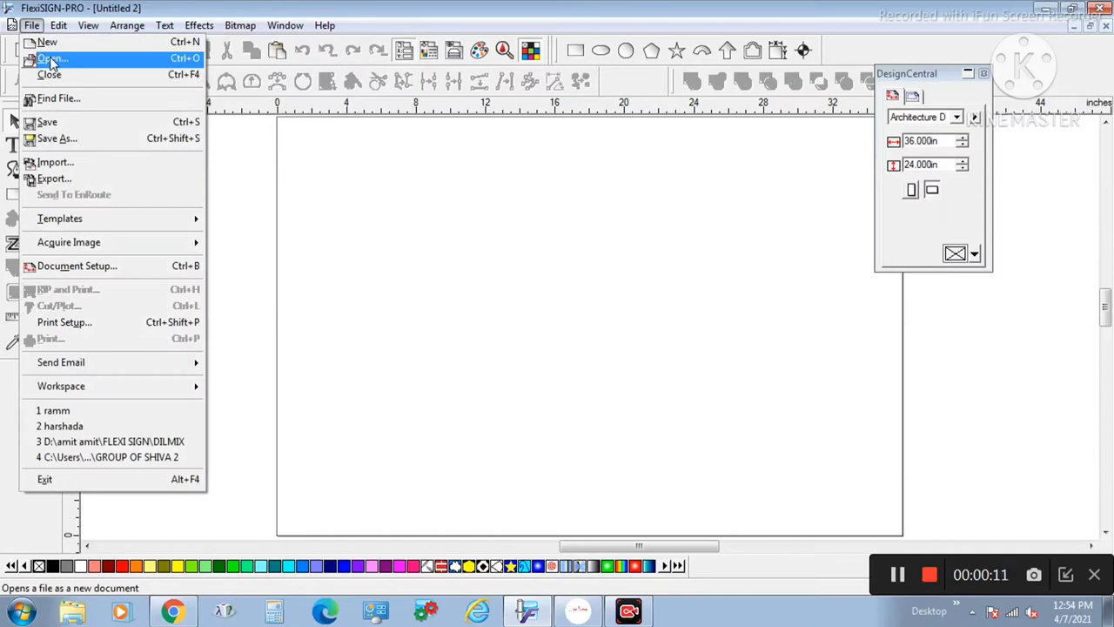
# Browse the image files on the Desktop for opening and compare the previews of the sh-numbered designs
pyautogui.click(52, 59)
pyautogui.click(334, 358)
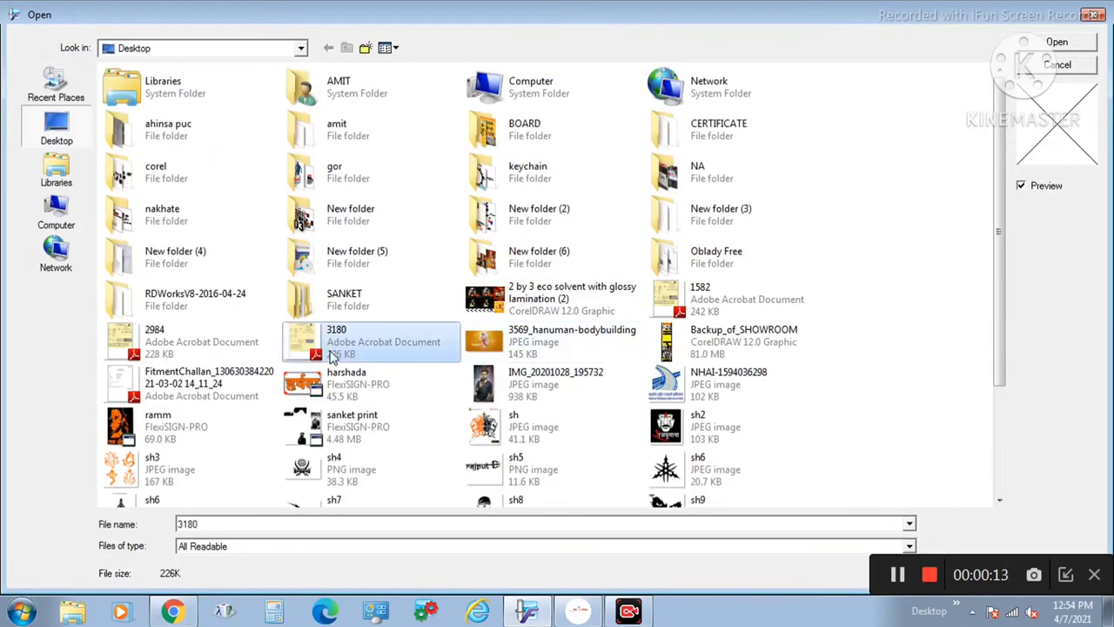
pyautogui.write('sh')
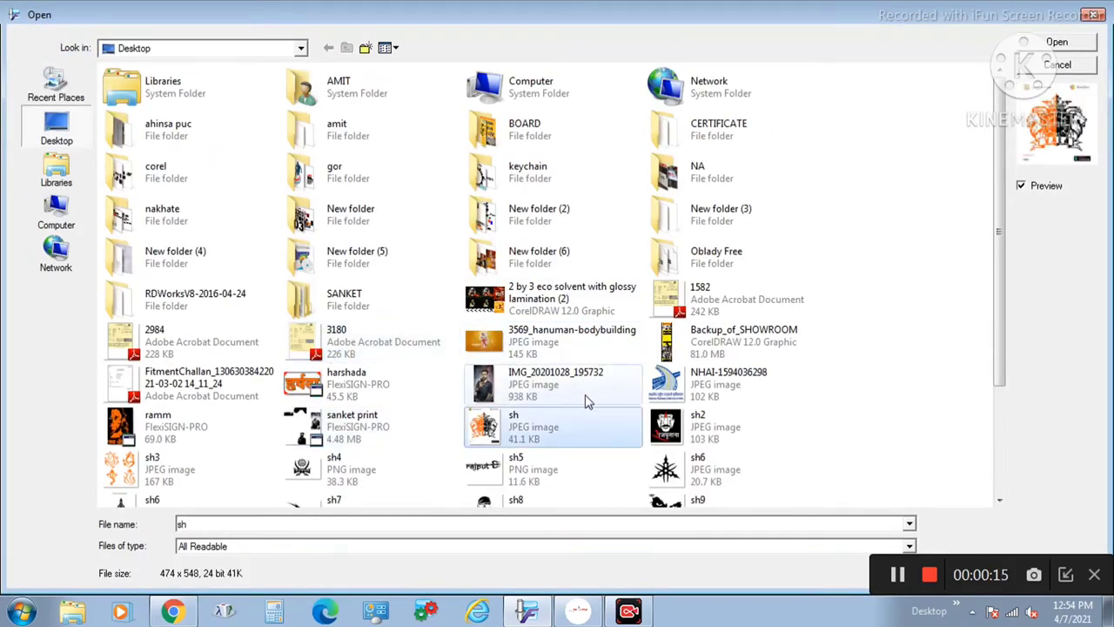
pyautogui.scroll(-3, 588, 403)
pyautogui.click(679, 276)
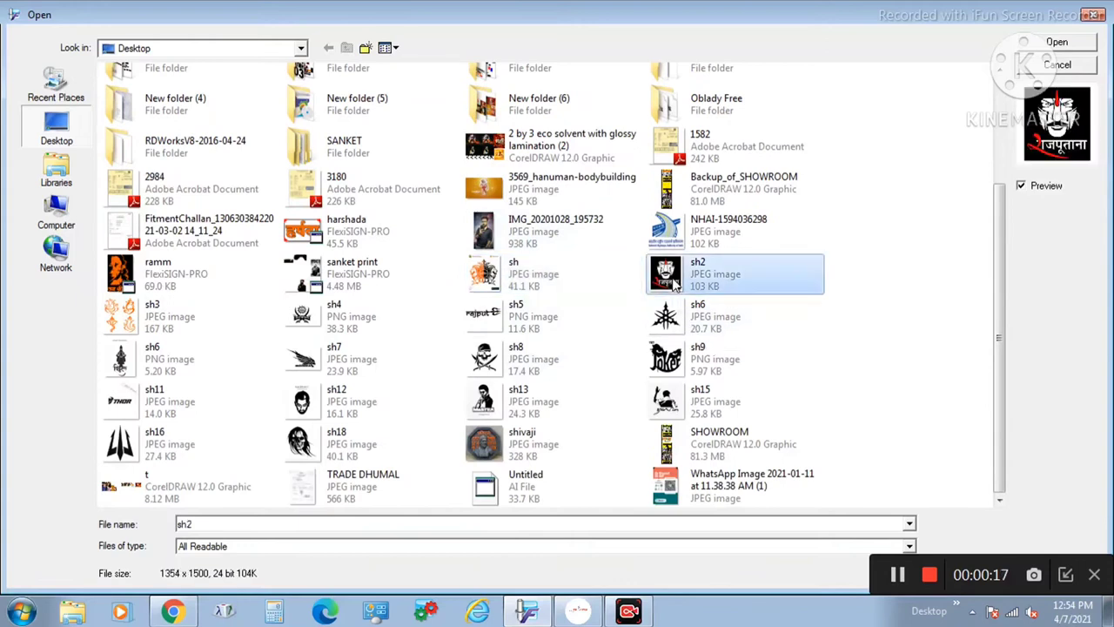
pyautogui.click(668, 323)
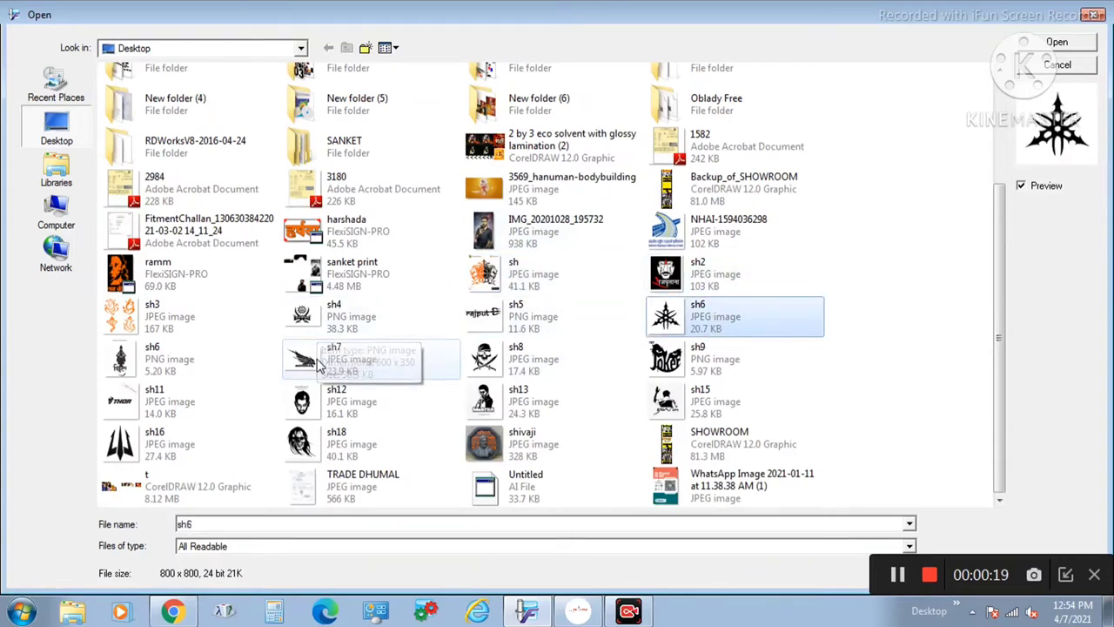
pyautogui.click(339, 358)
pyautogui.click(374, 401)
pyautogui.click(518, 405)
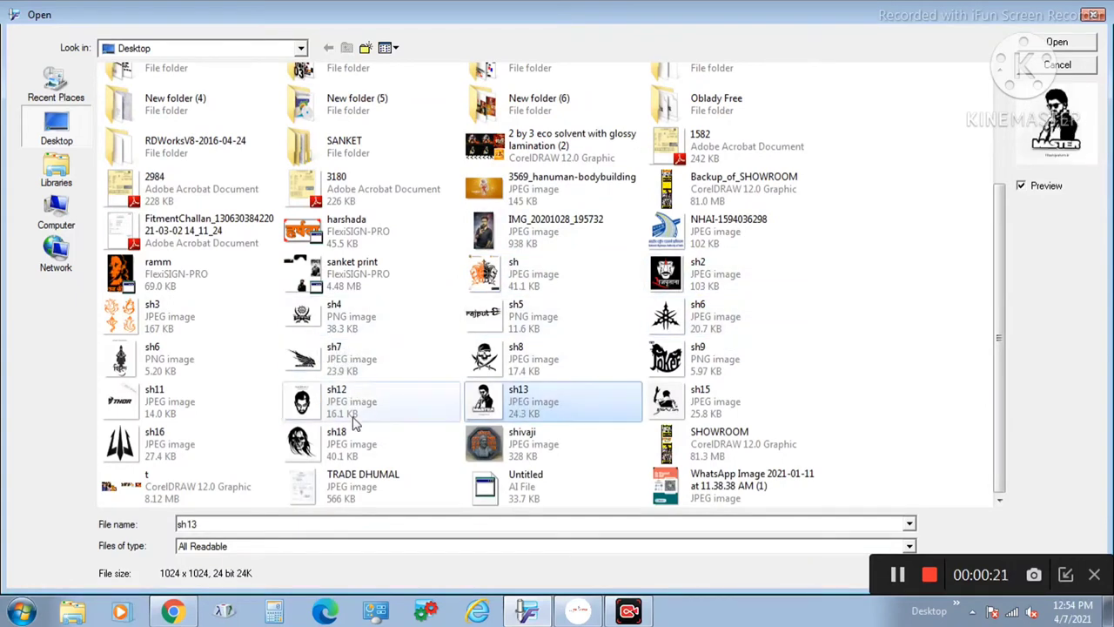
pyautogui.click(341, 433)
pyautogui.click(132, 442)
pyautogui.click(127, 402)
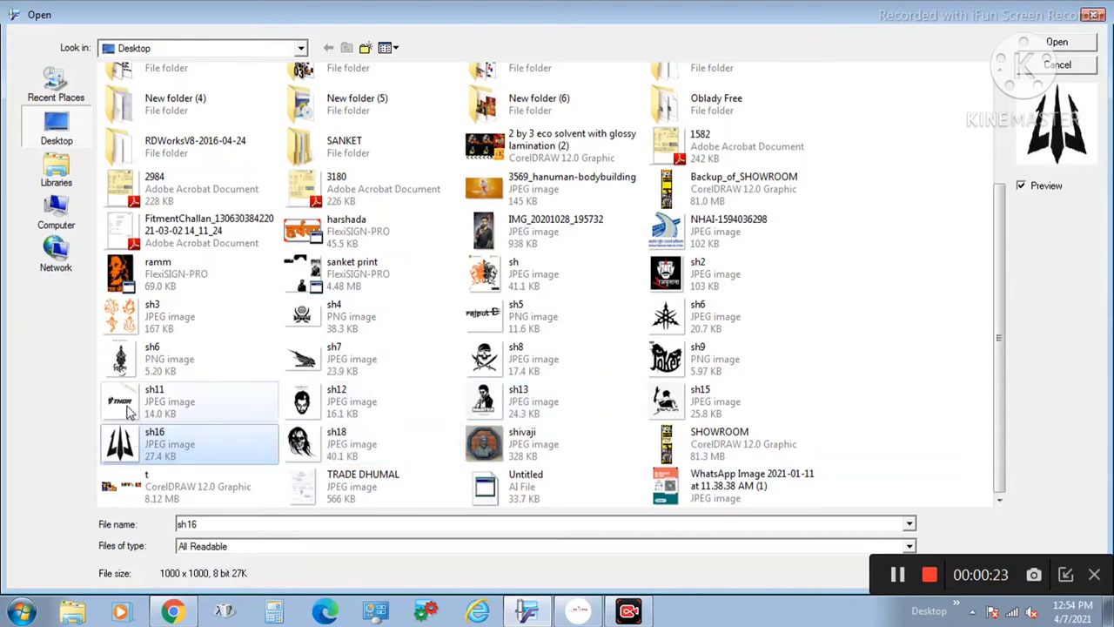
# Open the sh6 PNG image from the Desktop
pyautogui.click(128, 365)
pyautogui.rightClick(127, 367)
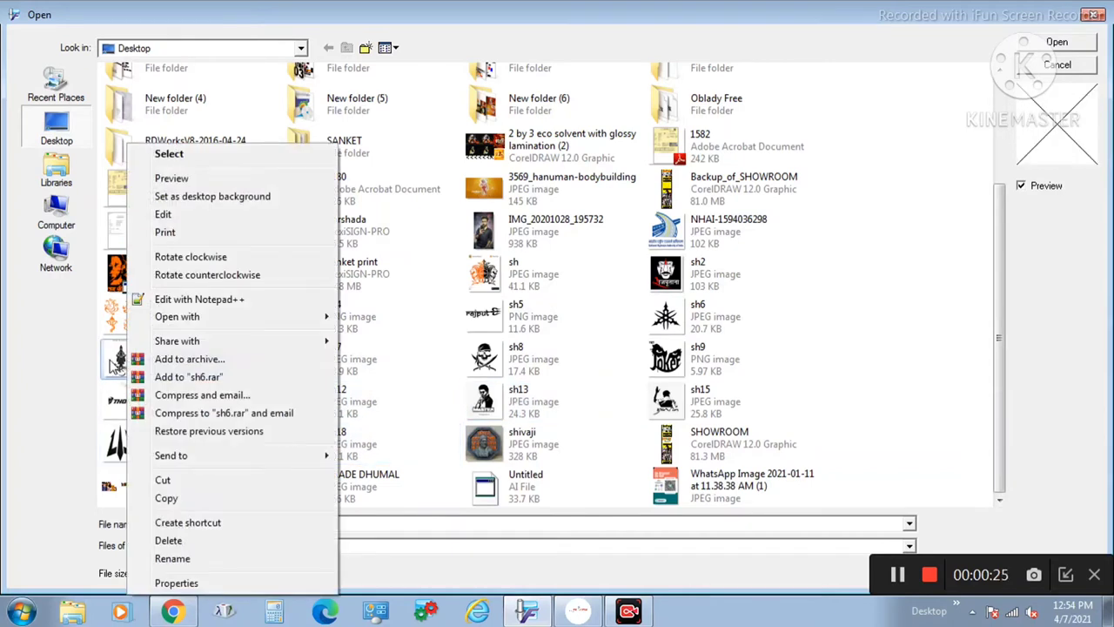
pyautogui.doubleClick(111, 361)
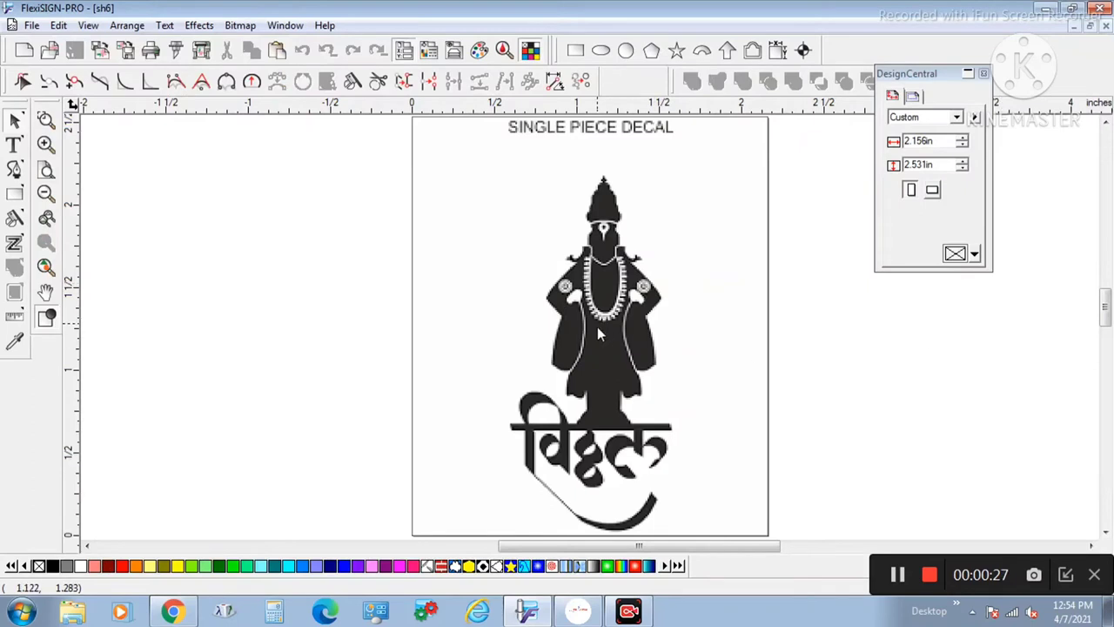
# Vectorize the sh6 bitmap with the Bezier option and move the original bitmap to the right of its tracing
pyautogui.click(598, 357)
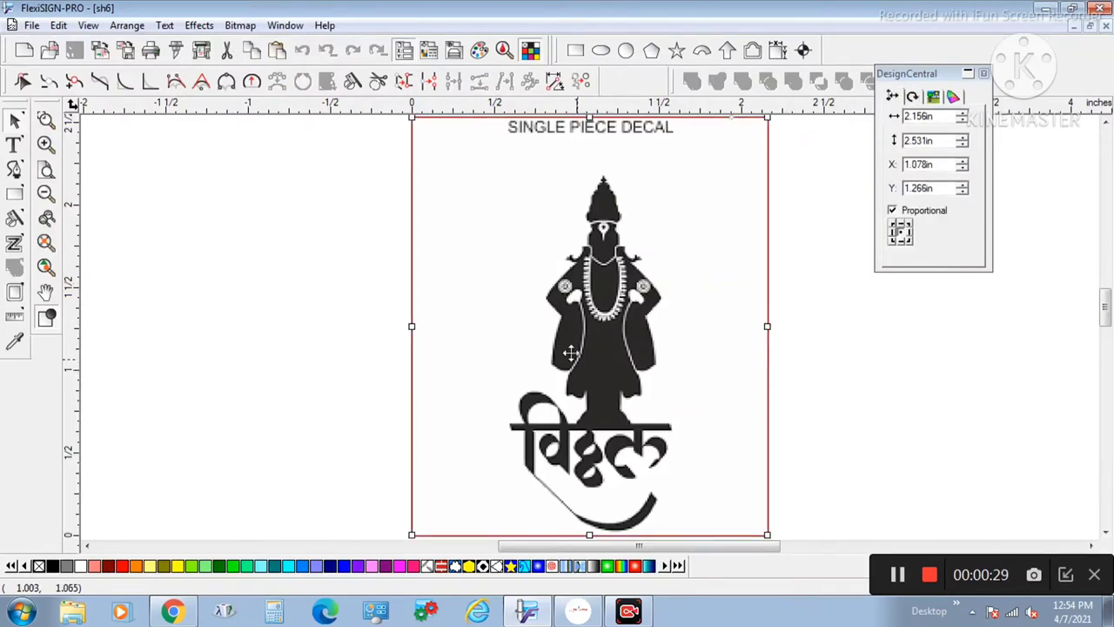
pyautogui.click(233, 27)
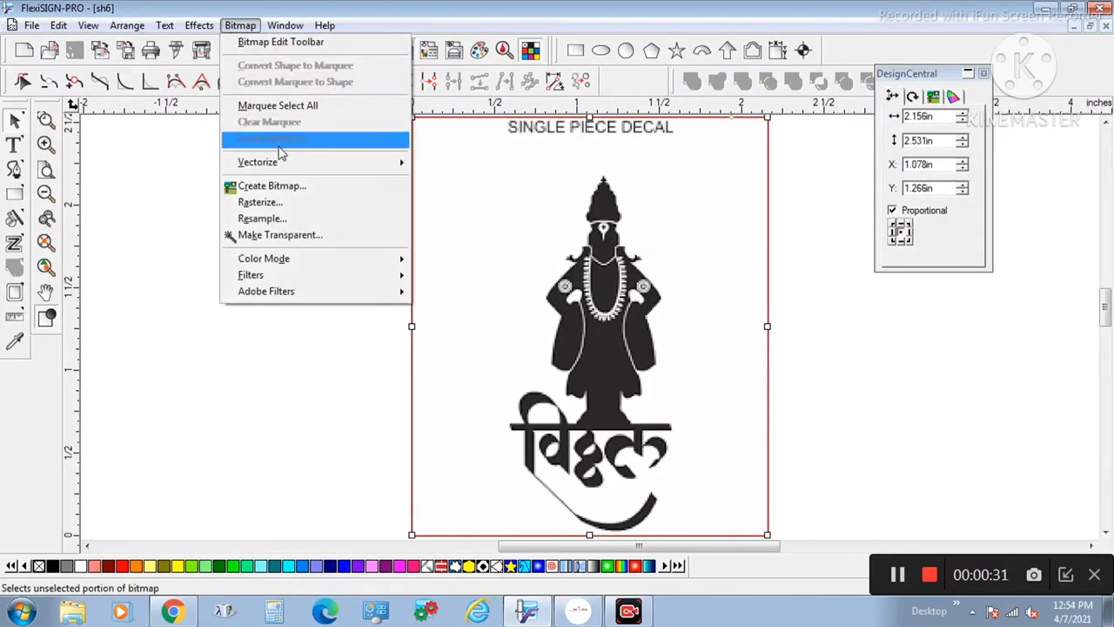
pyautogui.moveTo(279, 162)
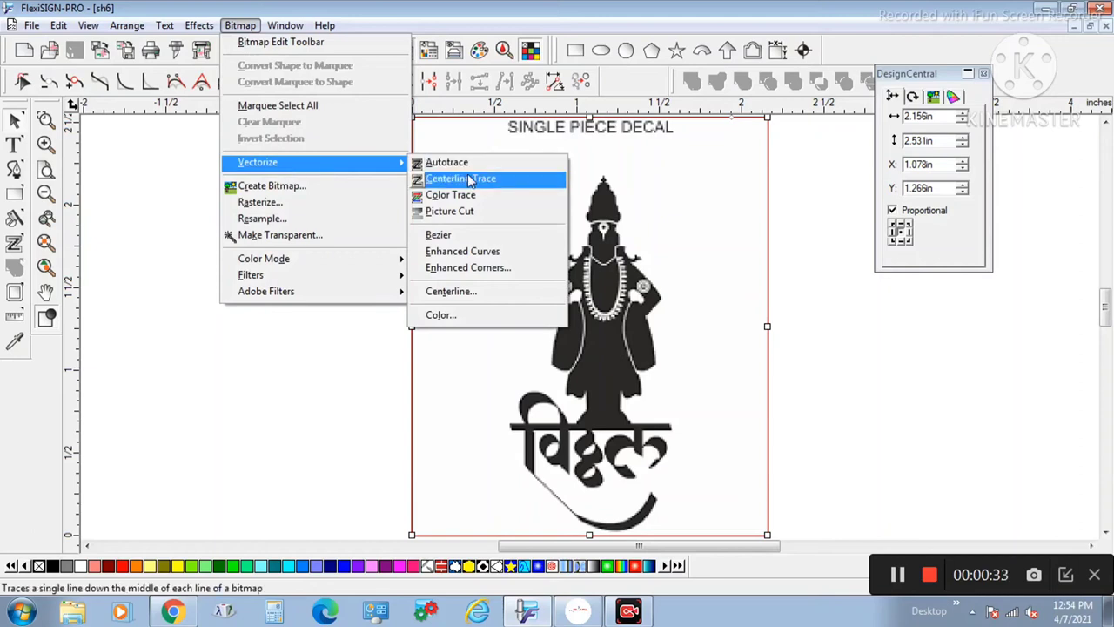
pyautogui.click(470, 236)
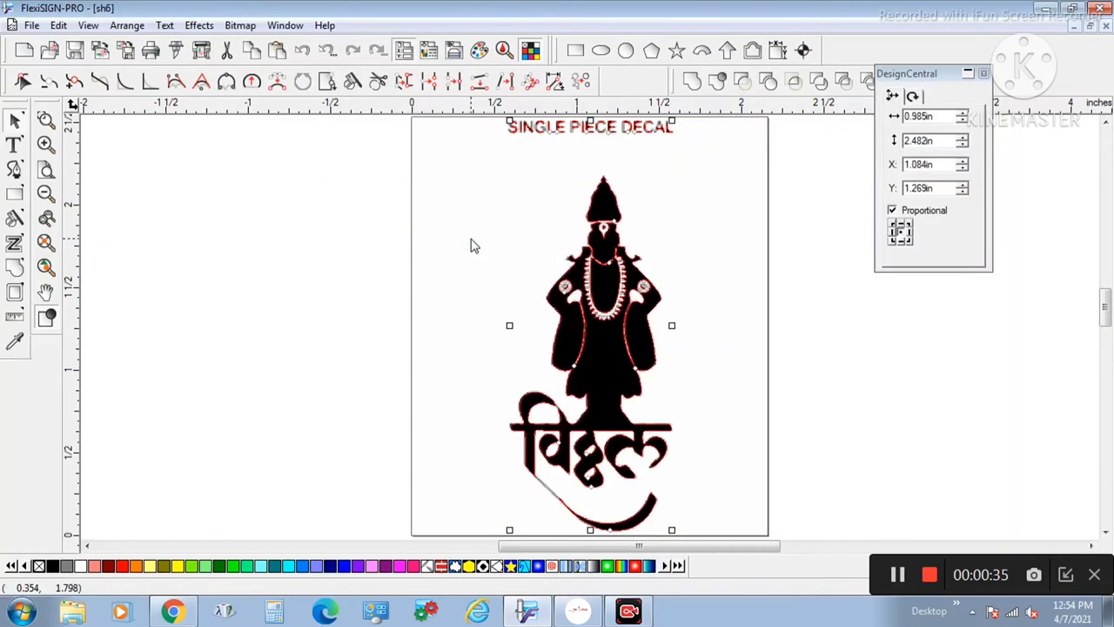
pyautogui.click(280, 275)
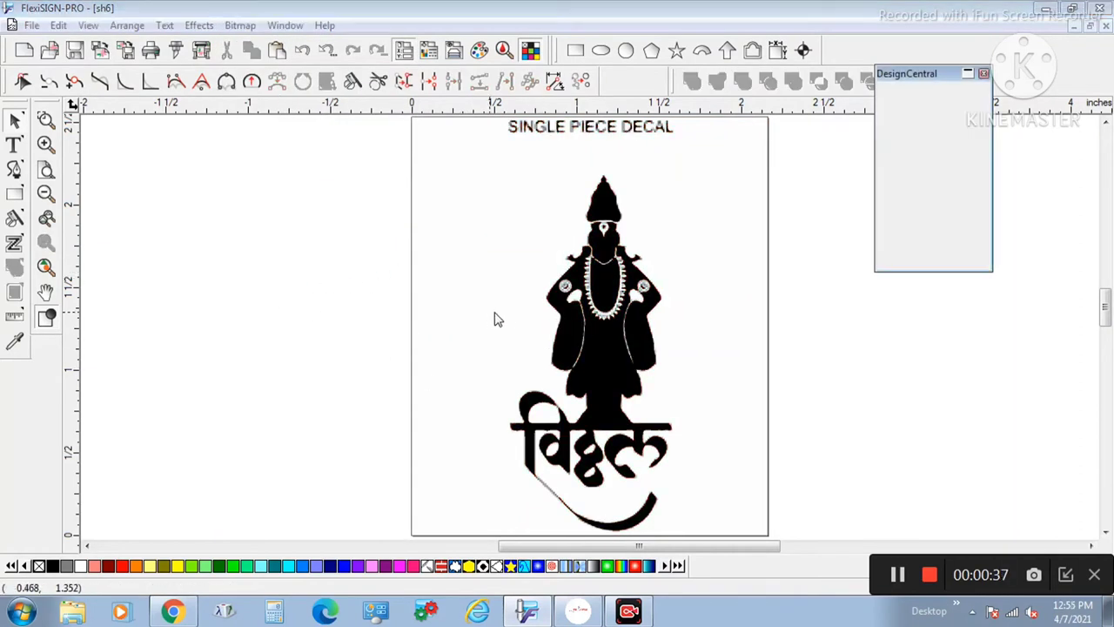
pyautogui.moveTo(494, 319); pyautogui.dragTo(793, 313)
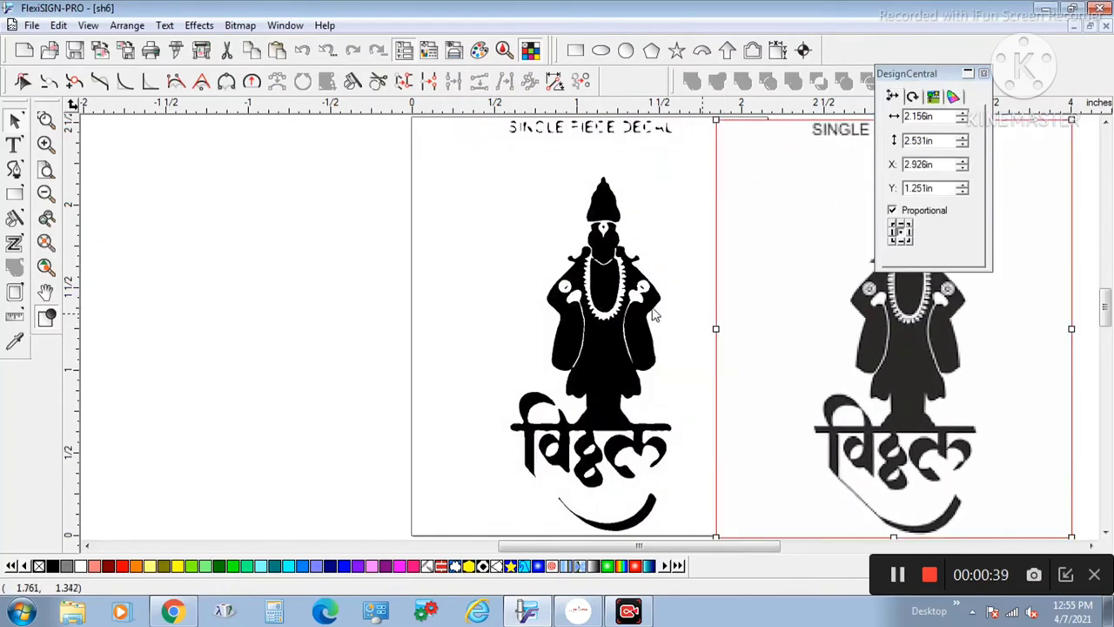
# Open the sh9 PNG image from the Desktop as a new document
pyautogui.click(32, 24)
pyautogui.click(44, 58)
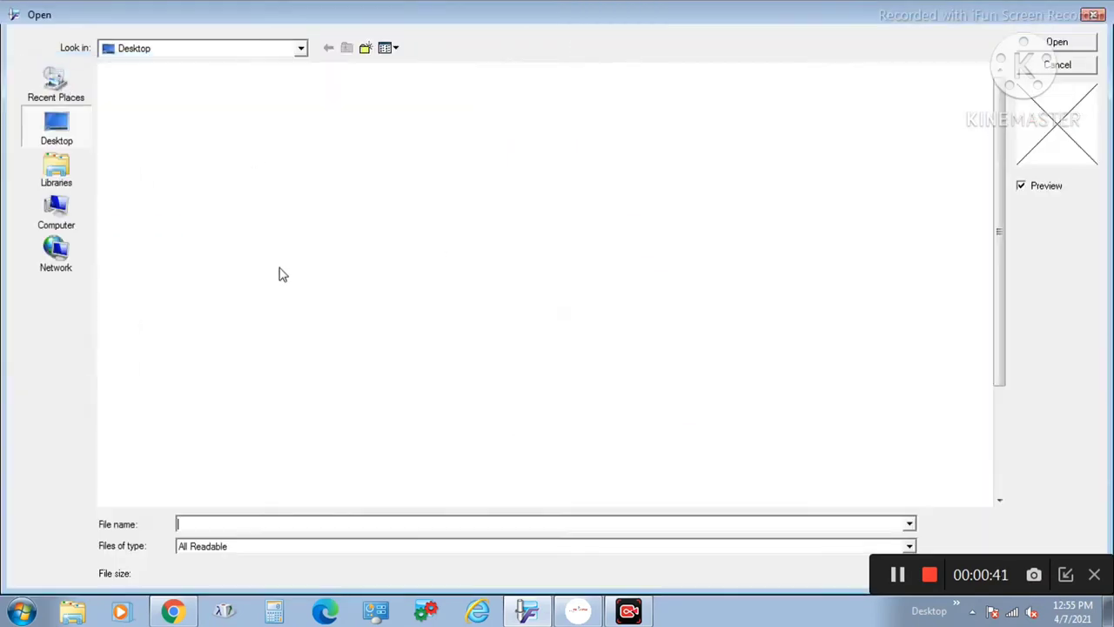
pyautogui.click(352, 426)
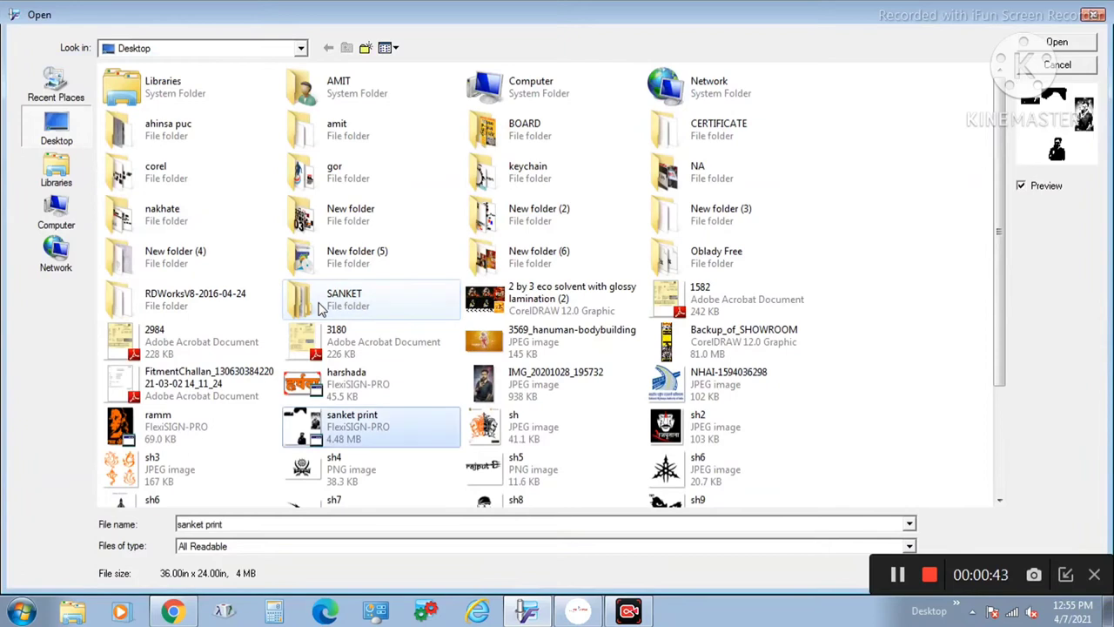
pyautogui.click(540, 426)
pyautogui.scroll(-4, 621, 410)
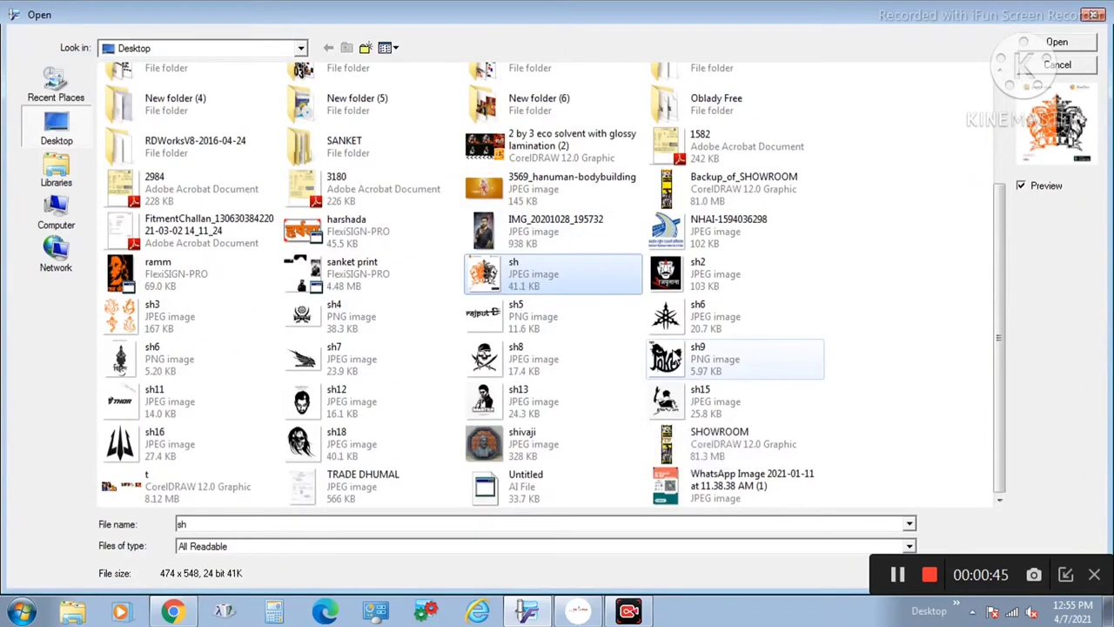
pyautogui.doubleClick(670, 355)
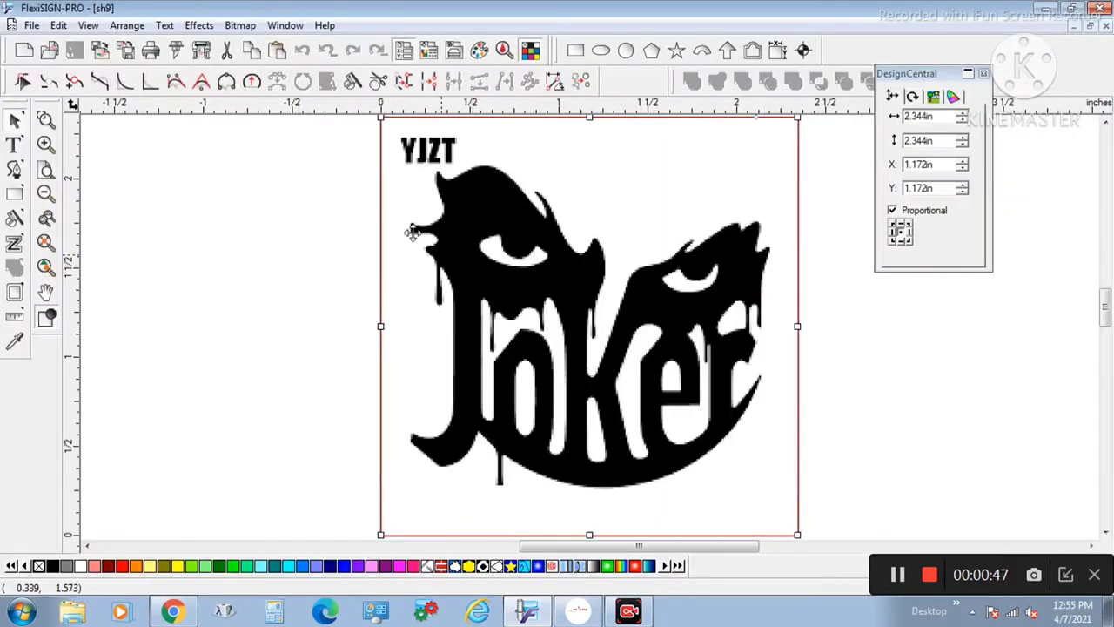
# Autotrace the whole Joker bitmap, including the YJZT lettering, with Normal noise reduction, Normal corners, Full resolution and 50% tolerance
pyautogui.click(242, 26)
pyautogui.moveTo(281, 163)
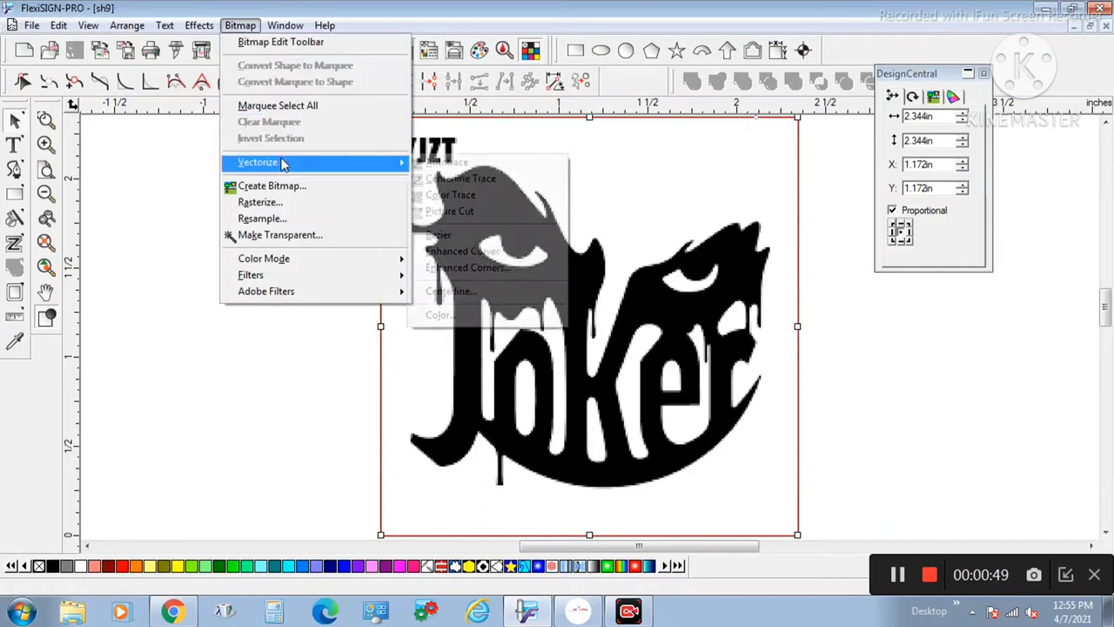
pyautogui.click(447, 168)
pyautogui.scroll(-1, 407, 250)
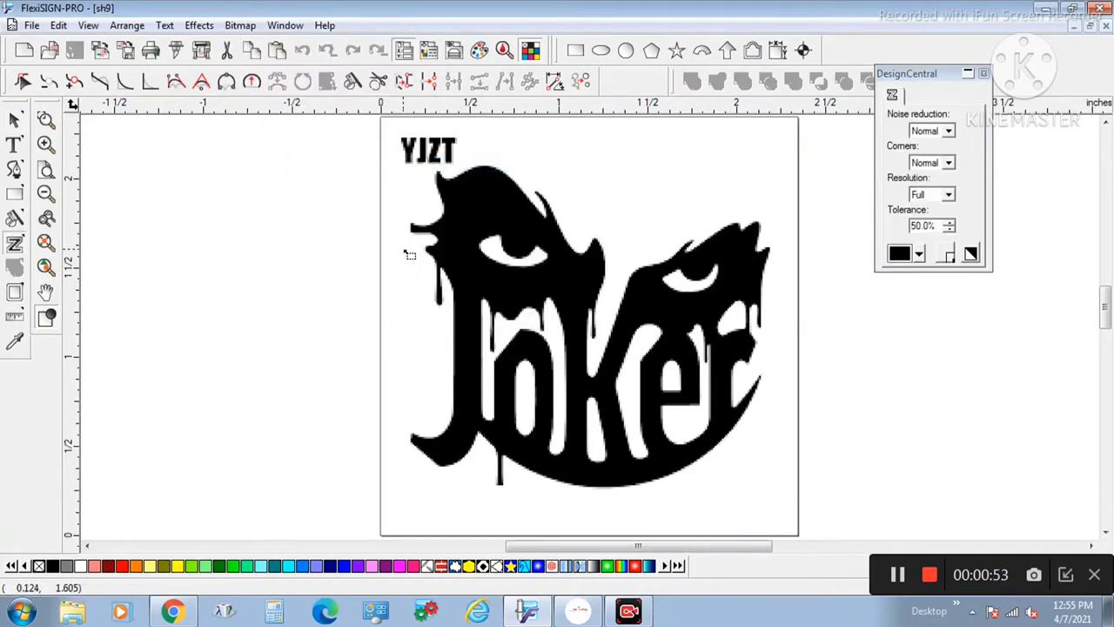
pyautogui.moveTo(388, 137)
pyautogui.mouseDown()
pyautogui.moveTo(790, 482)
pyautogui.moveTo(818, 522)
pyautogui.mouseUp()
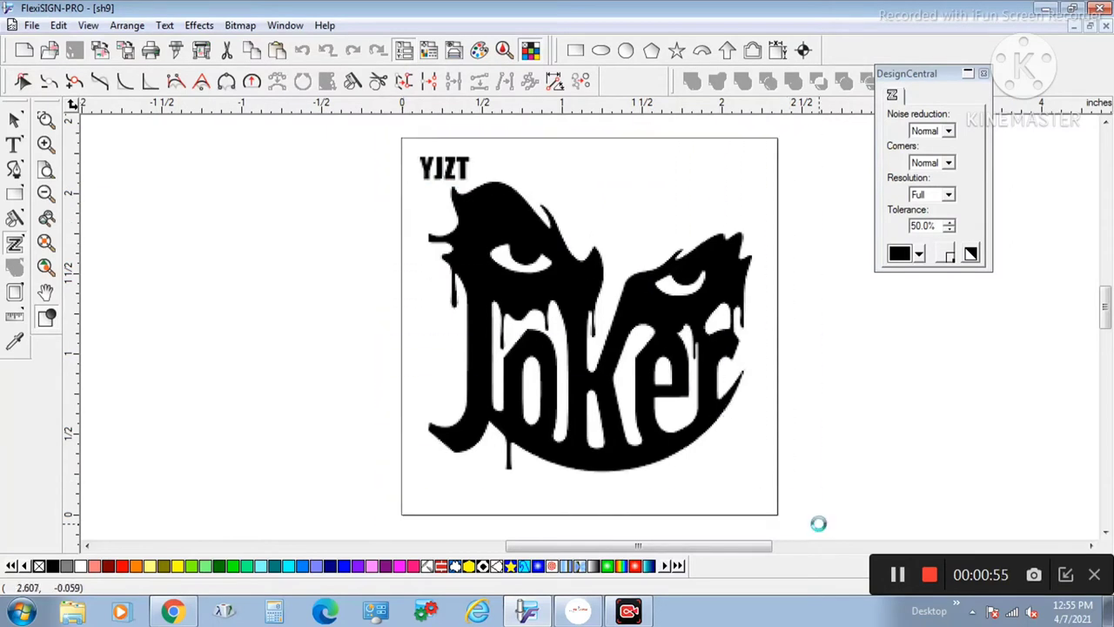
# Move the original Joker bitmap off its tracing to the right of the page
pyautogui.click(13, 120)
pyautogui.click(627, 342)
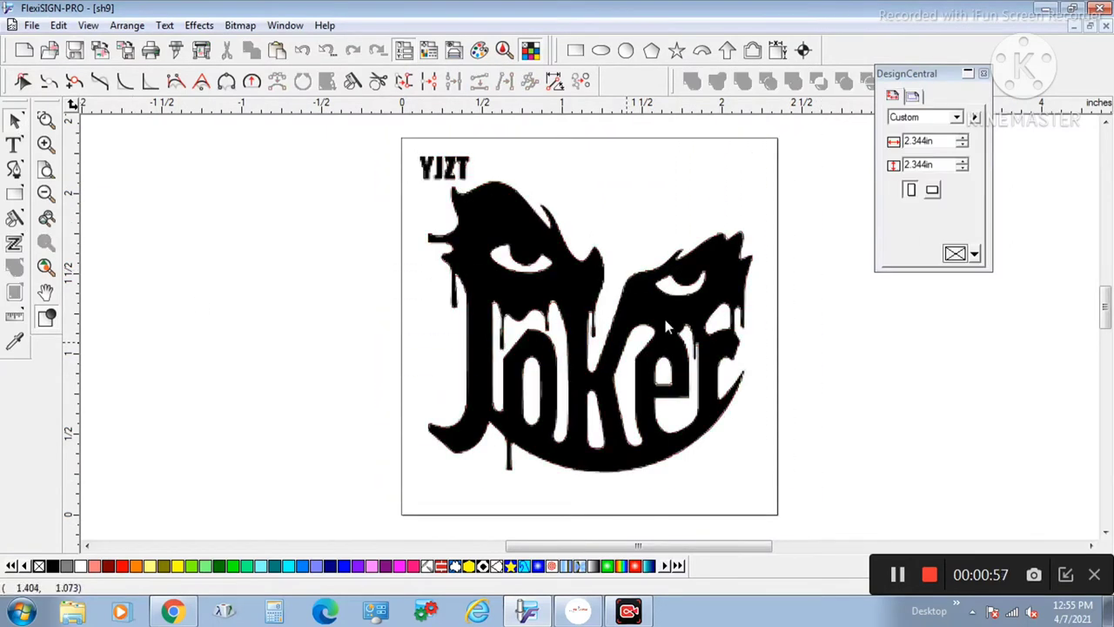
pyautogui.moveTo(444, 334); pyautogui.dragTo(885, 360)
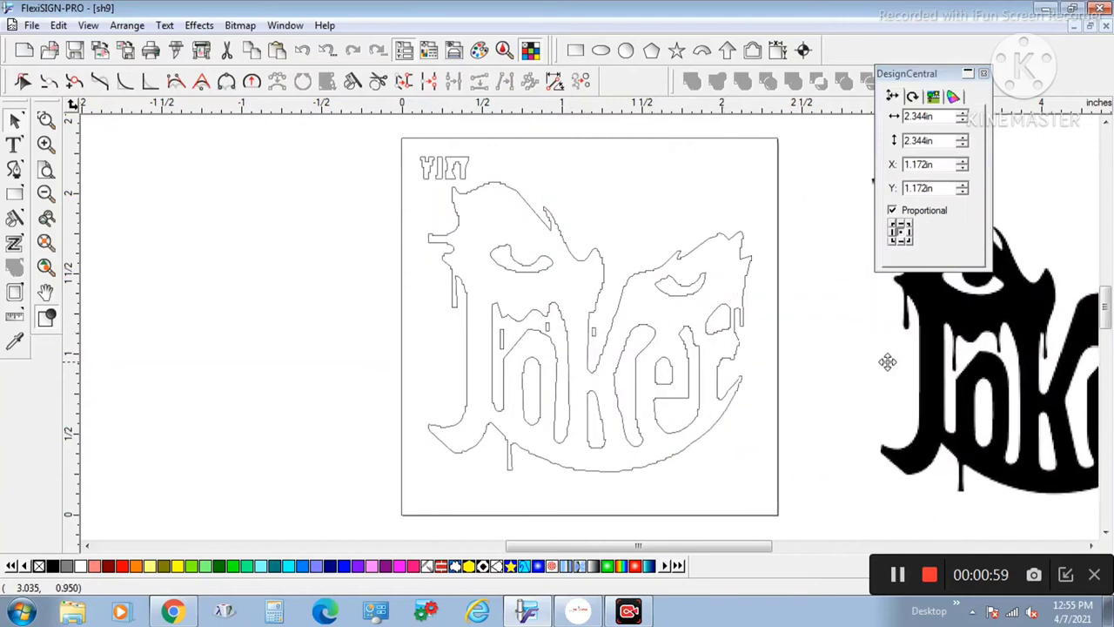
# Move all traced Joker outlines toward the left of the page and combine them into a compound shape
pyautogui.moveTo(357, 145)
pyautogui.mouseDown()
pyautogui.moveTo(733, 350)
pyautogui.moveTo(787, 512)
pyautogui.mouseUp()
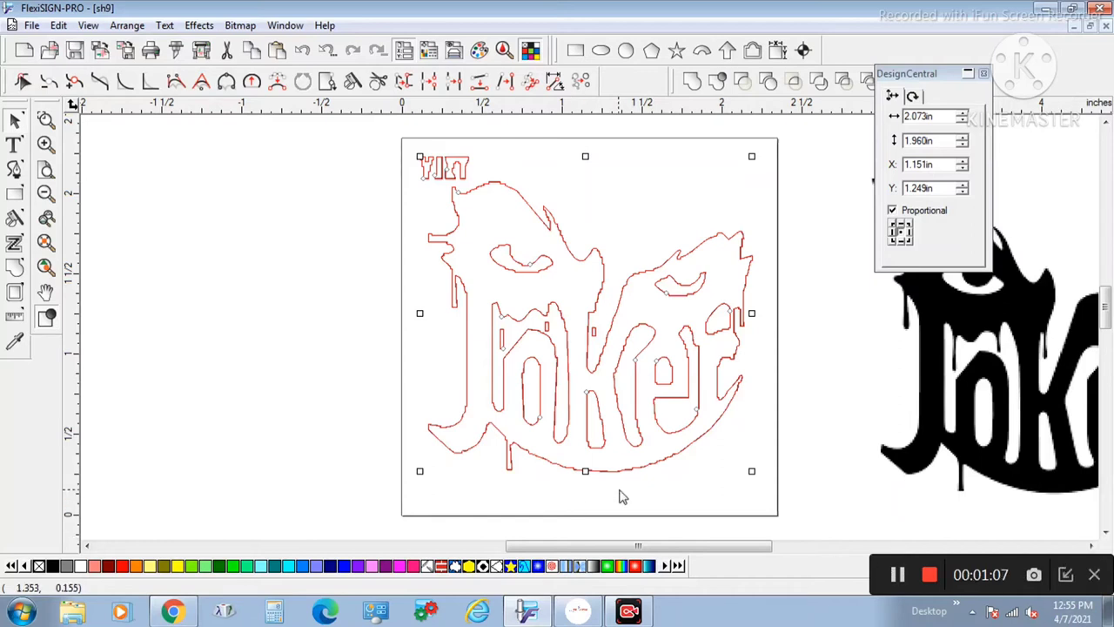
pyautogui.moveTo(560, 322); pyautogui.dragTo(277, 313)
pyautogui.rightClick(277, 313)
pyautogui.moveTo(348, 447)
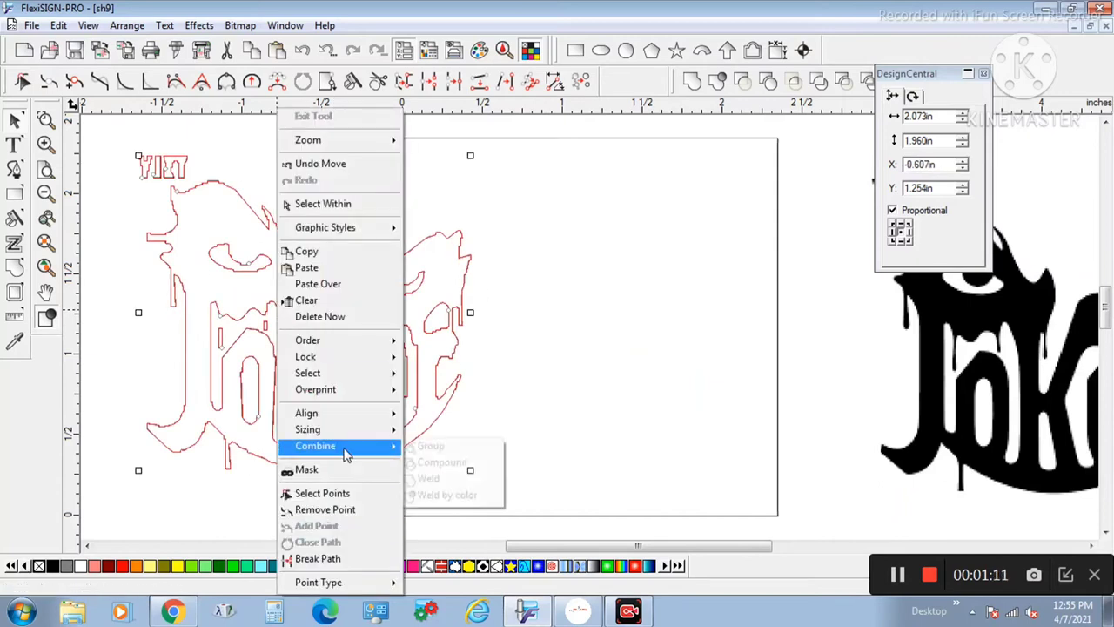
pyautogui.click(425, 461)
pyautogui.click(561, 443)
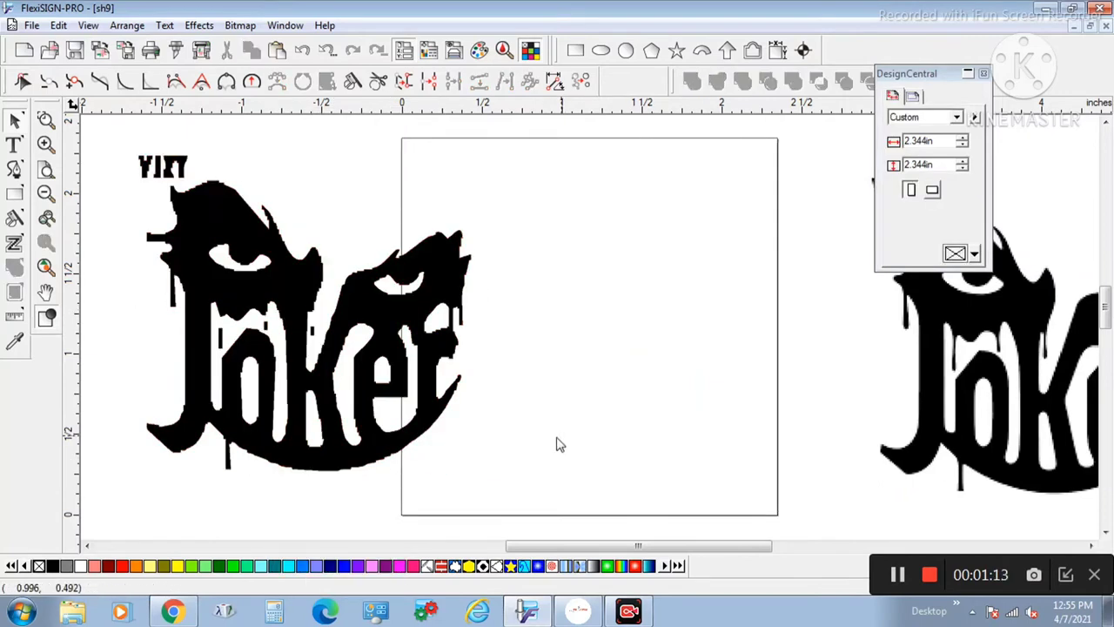
# Open the sh13 JPEG image from the Desktop as a new document
pyautogui.click(32, 25)
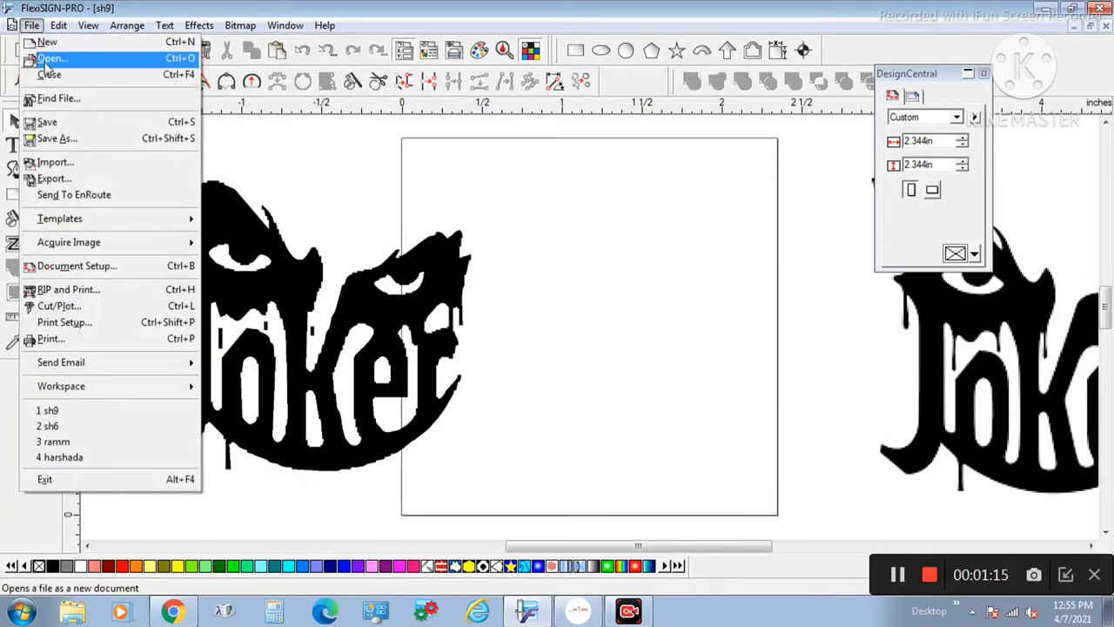
pyautogui.click(46, 56)
pyautogui.click(503, 414)
pyautogui.scroll(-4, 505, 409)
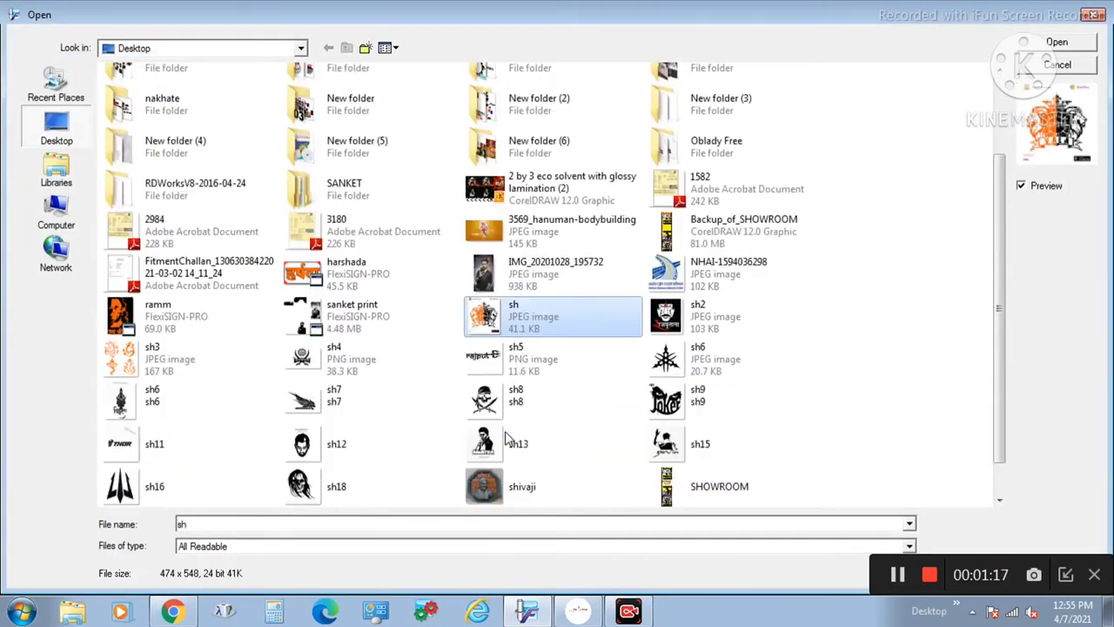
pyautogui.doubleClick(508, 399)
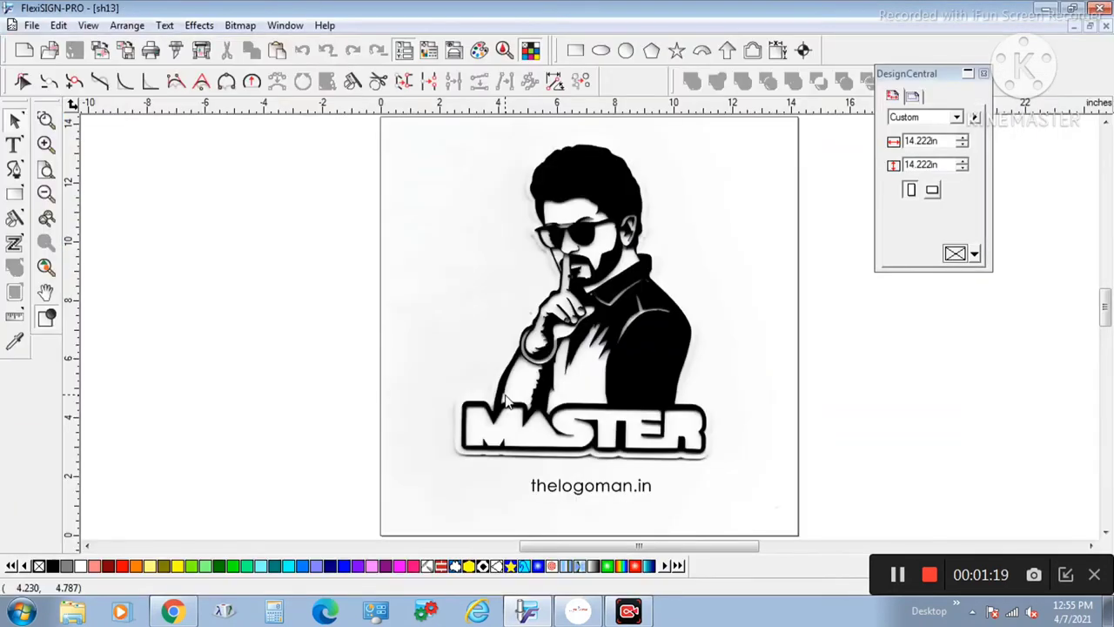
# Vectorize the Master bitmap with the Enhanced Curves option
pyautogui.click(603, 348)
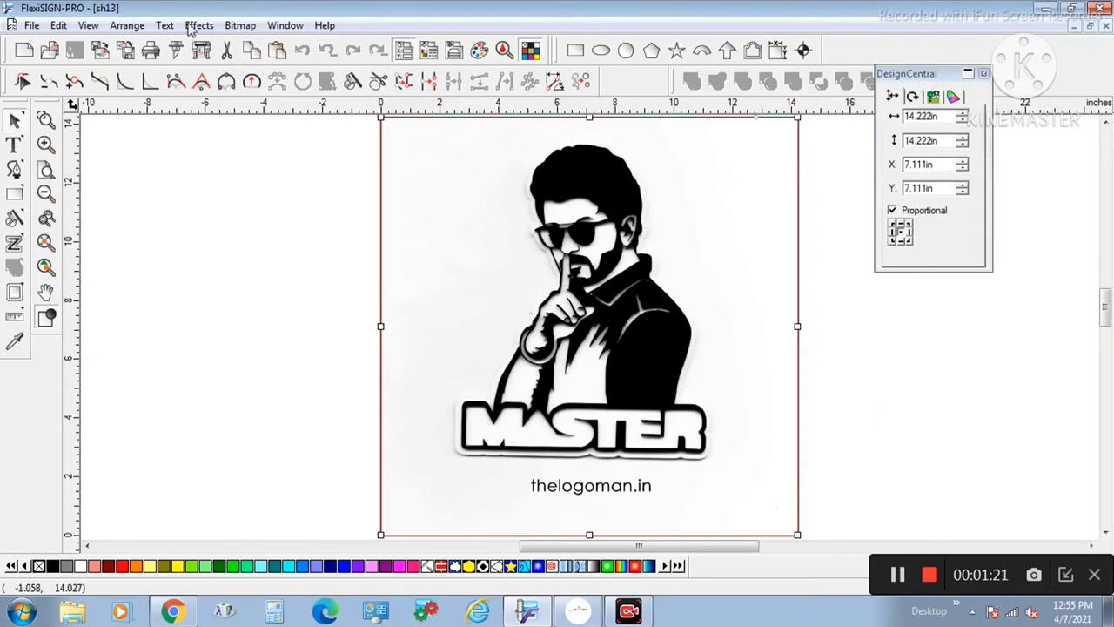
pyautogui.click(193, 26)
pyautogui.moveTo(240, 25)
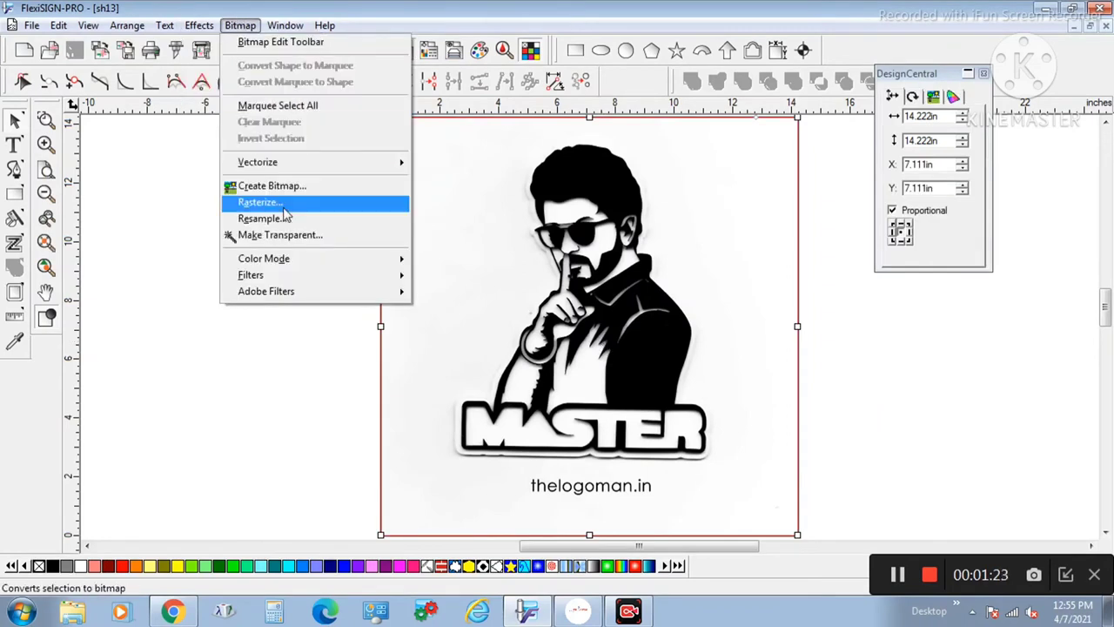
pyautogui.moveTo(305, 163)
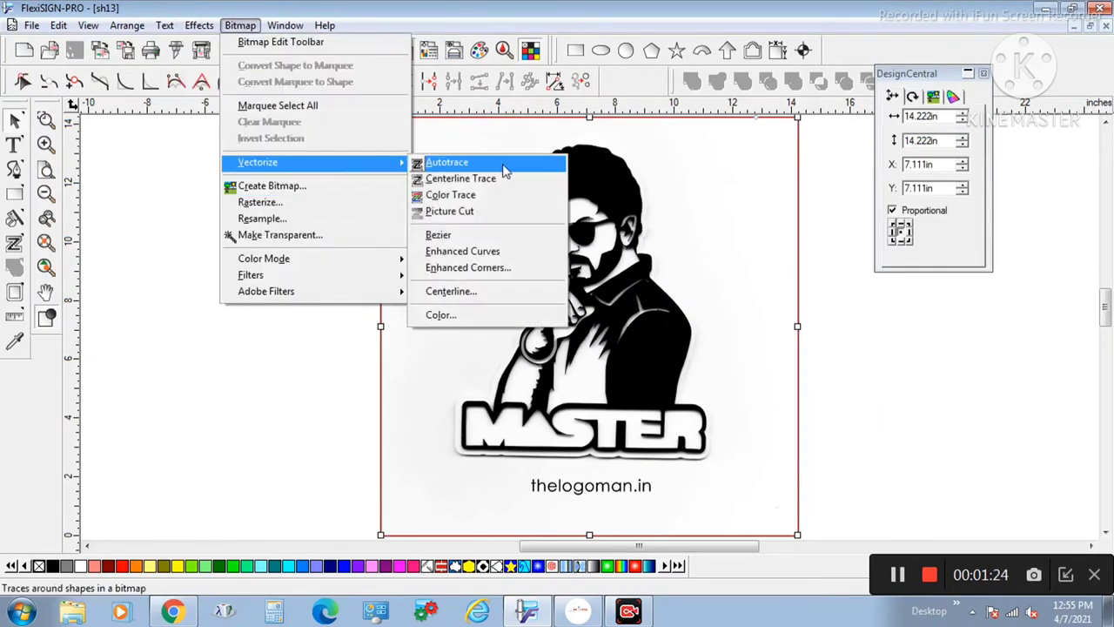
pyautogui.click(515, 252)
# Move the original Master bitmap to the right of the page and the traced figure with its lettering to the left
pyautogui.click(462, 281)
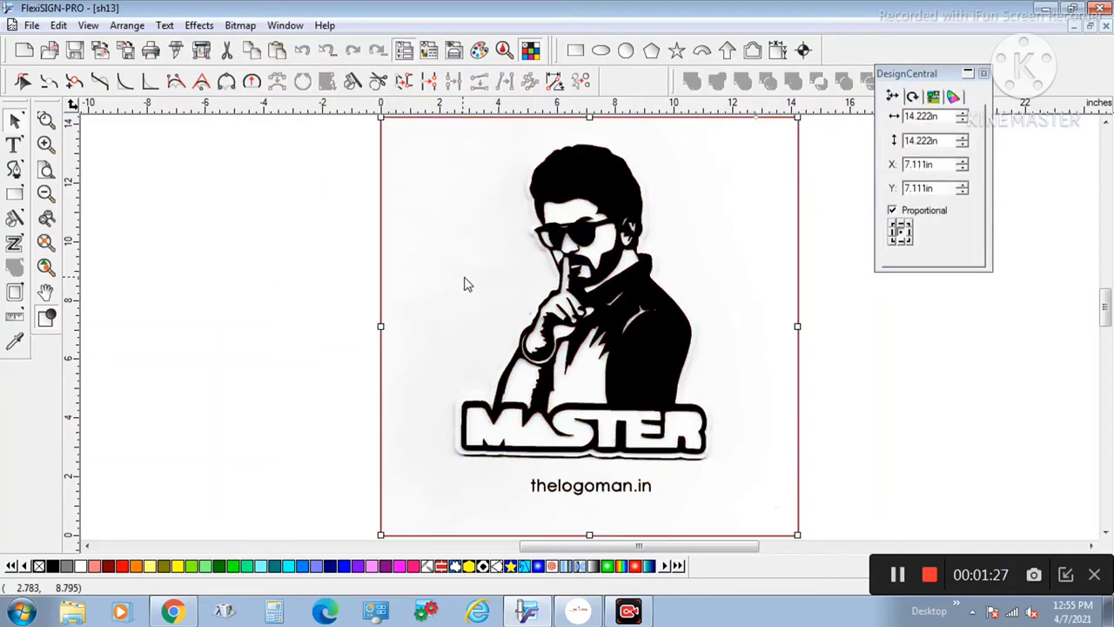
pyautogui.moveTo(462, 281); pyautogui.dragTo(881, 291)
pyautogui.click(650, 324)
pyautogui.moveTo(650, 324); pyautogui.dragTo(462, 323)
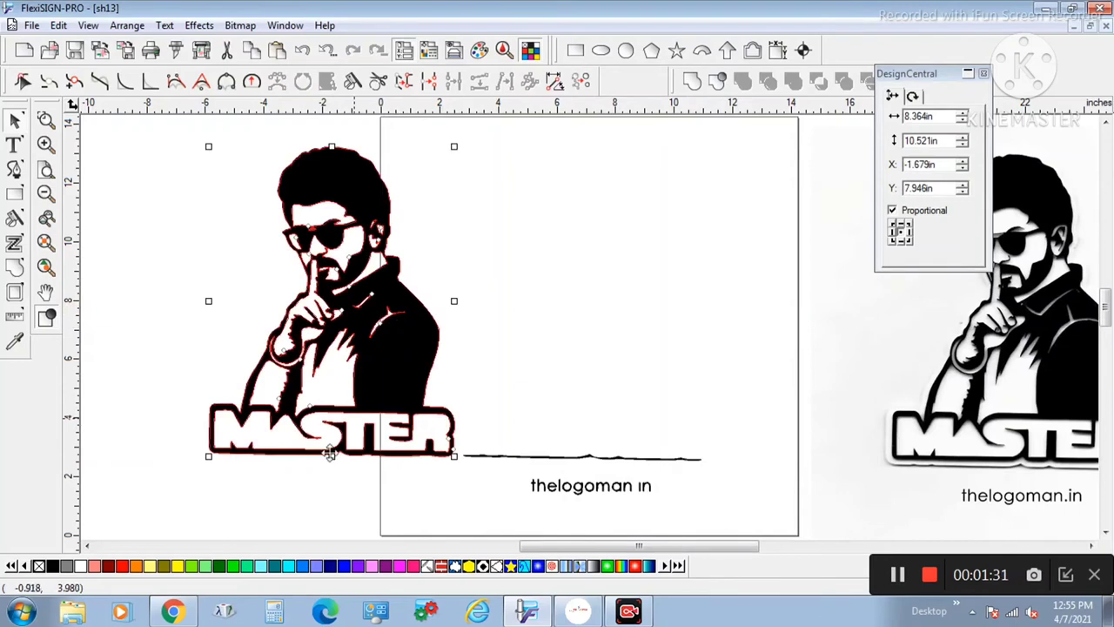
pyautogui.moveTo(385, 340); pyautogui.dragTo(328, 348)
pyautogui.press('Escape')
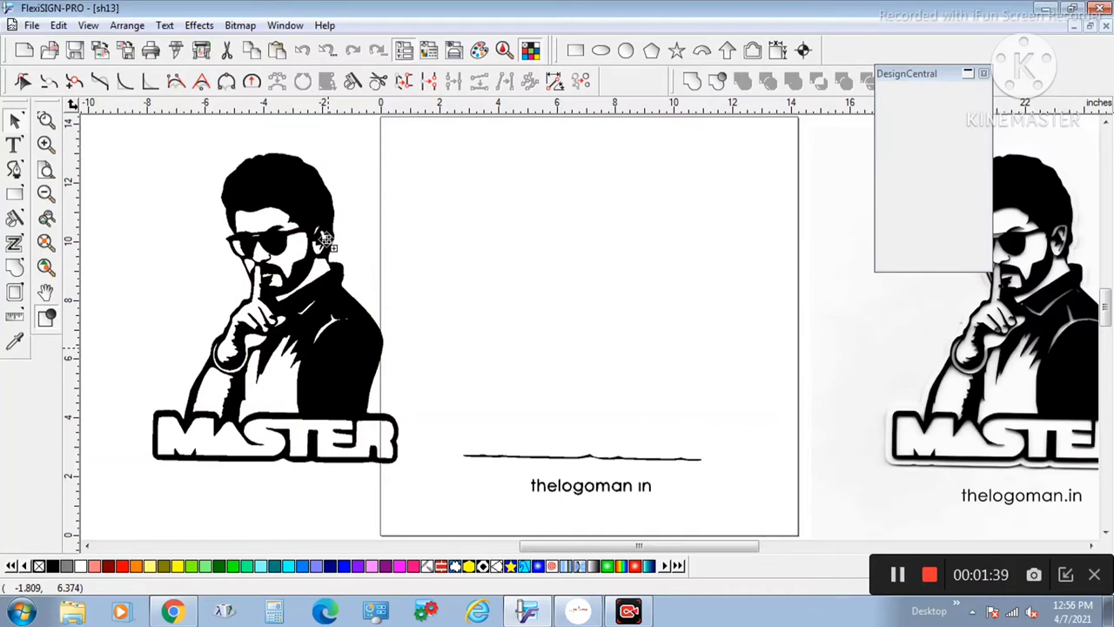
# Preview the traced Master figure in the Cut/Plot dialog and leave it without sending the job
pyautogui.click(316, 206)
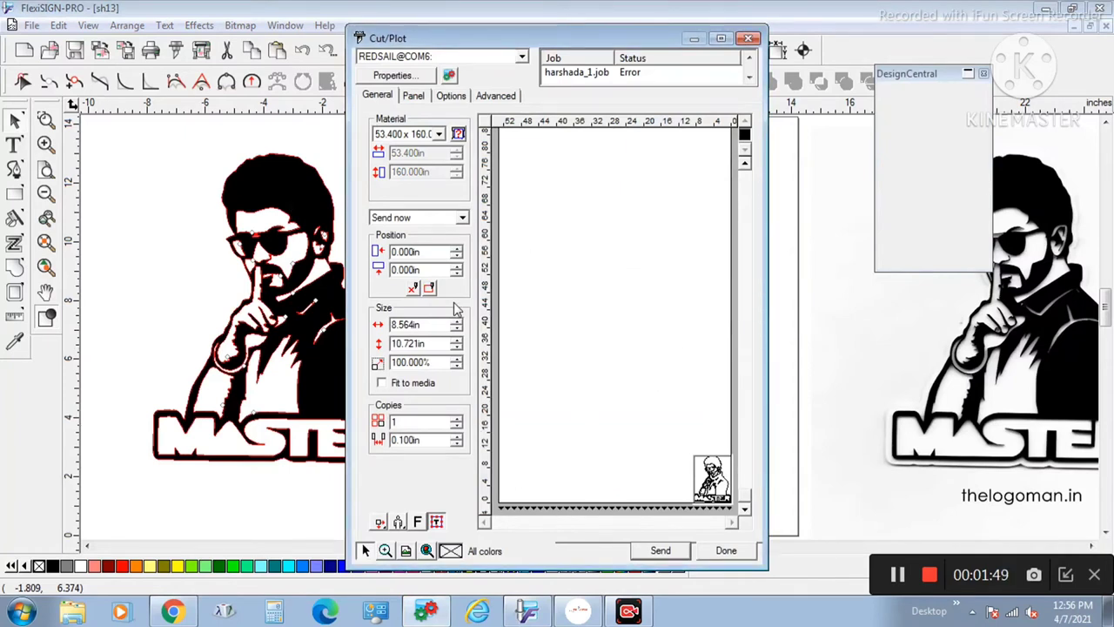
pyautogui.click(709, 550)
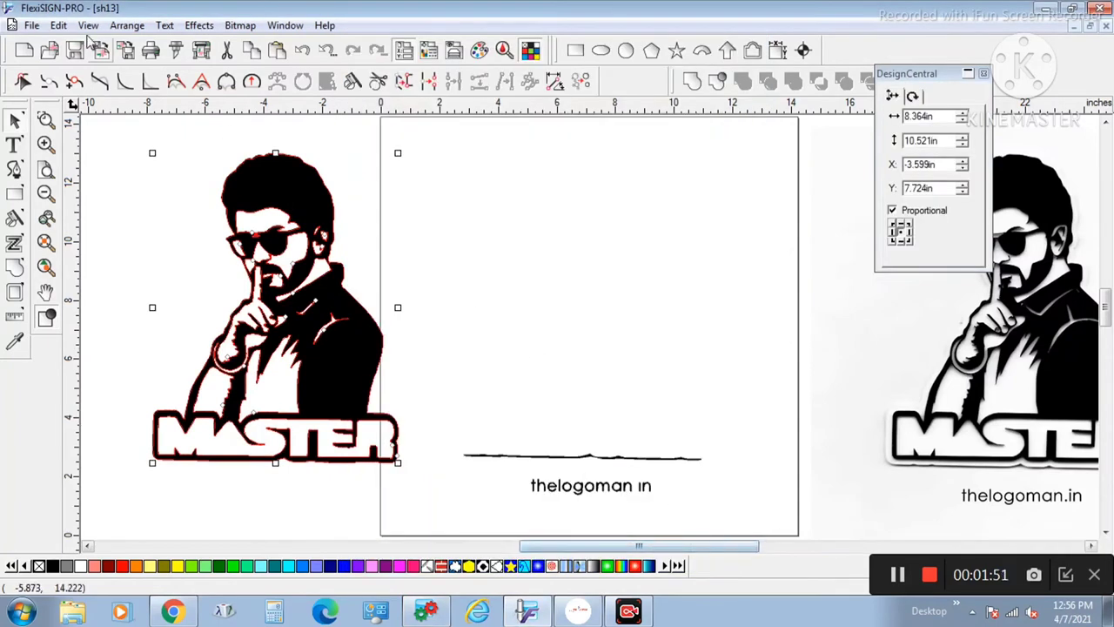
# Open the sh16 JPEG image from the Desktop as a new document
pyautogui.click(37, 25)
pyautogui.click(54, 61)
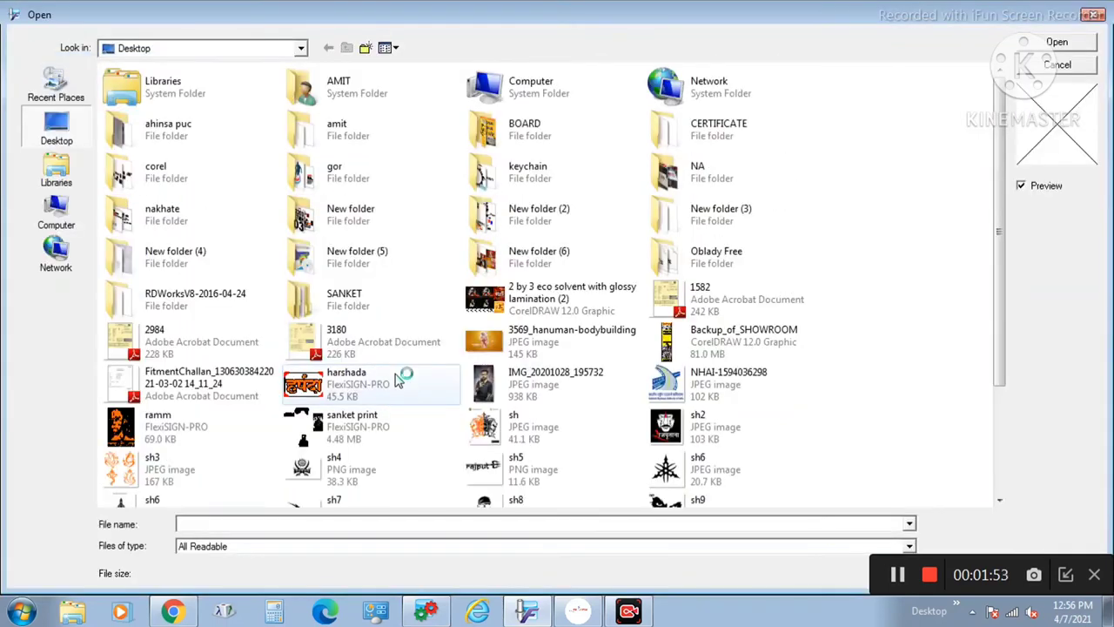
pyautogui.click(340, 423)
pyautogui.scroll(-2, 340, 423)
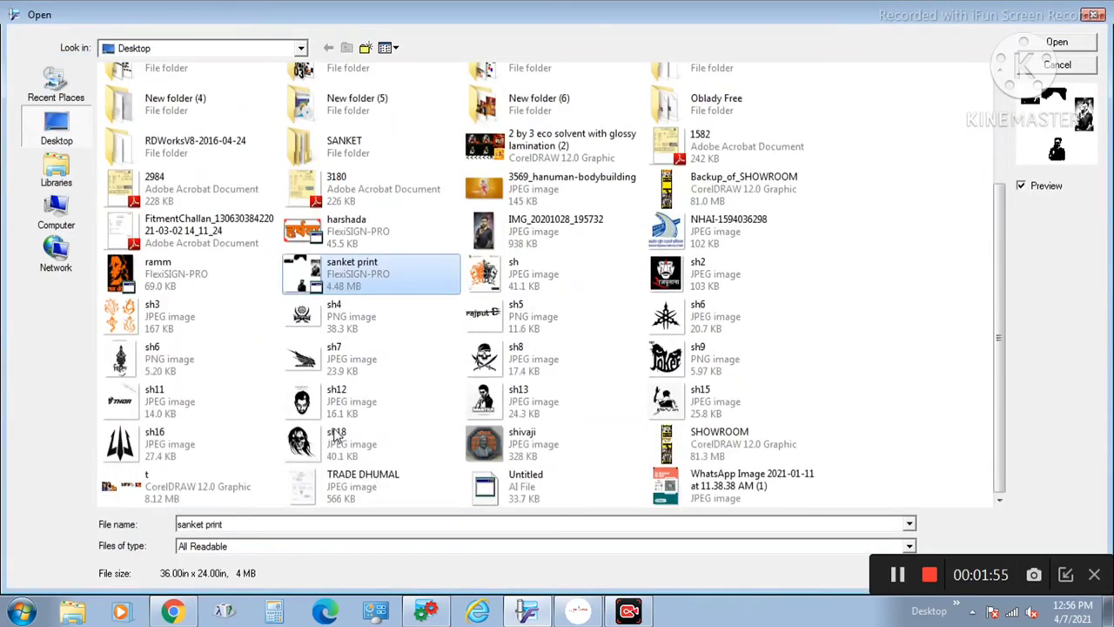
pyautogui.doubleClick(140, 445)
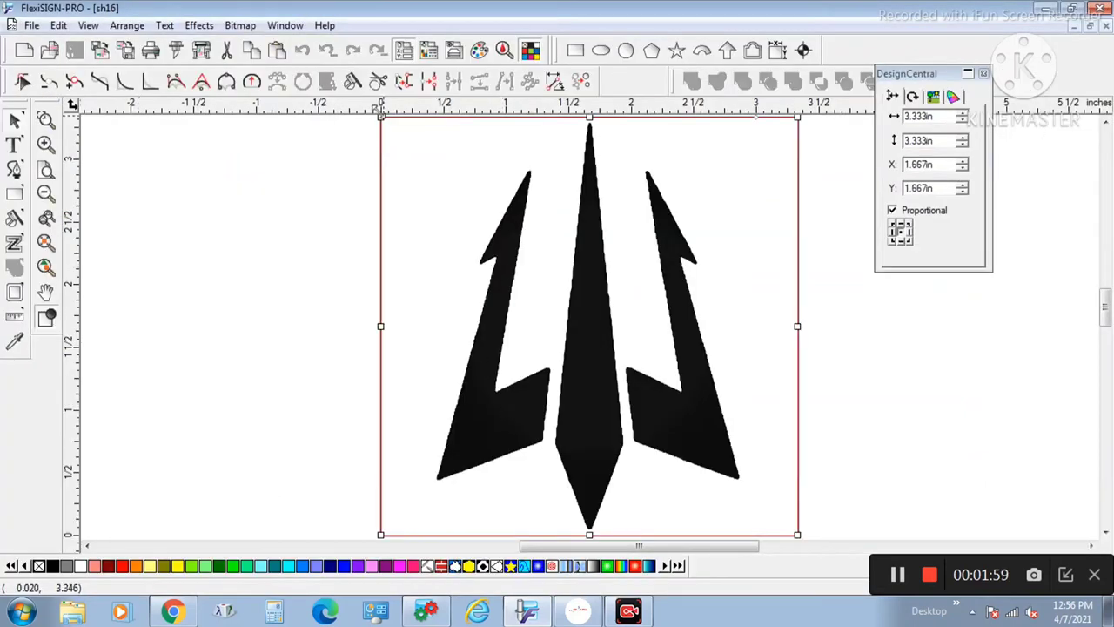
# Vectorize the trident bitmap with Enhanced Corners, using tolerance 0.5, noise suppression 50% and corner detection 50%
pyautogui.click(248, 27)
pyautogui.moveTo(292, 165)
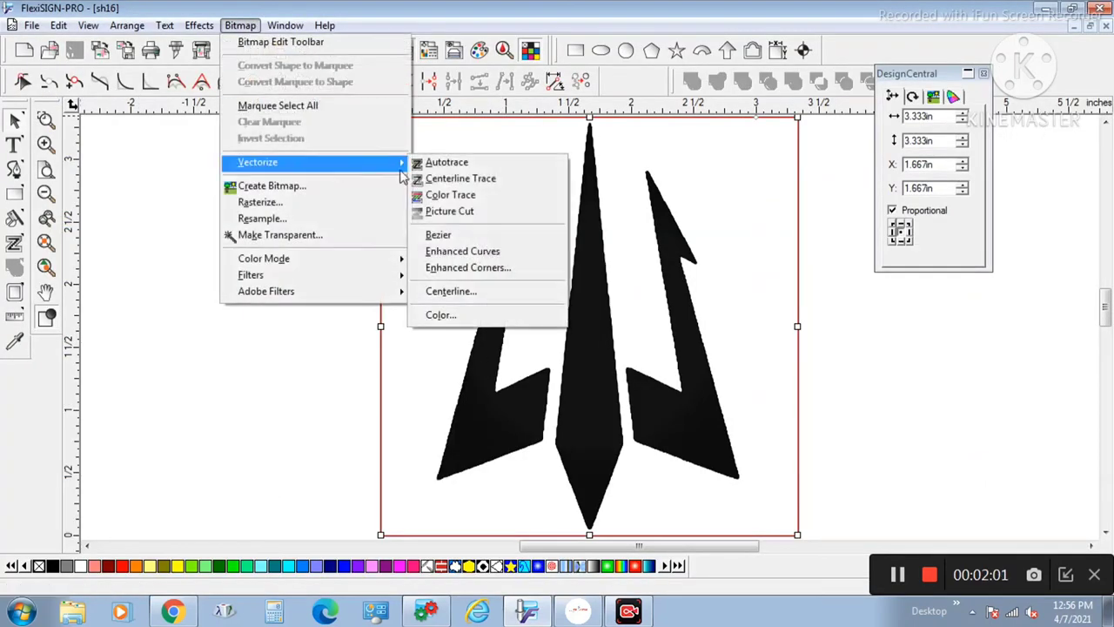
pyautogui.click(502, 274)
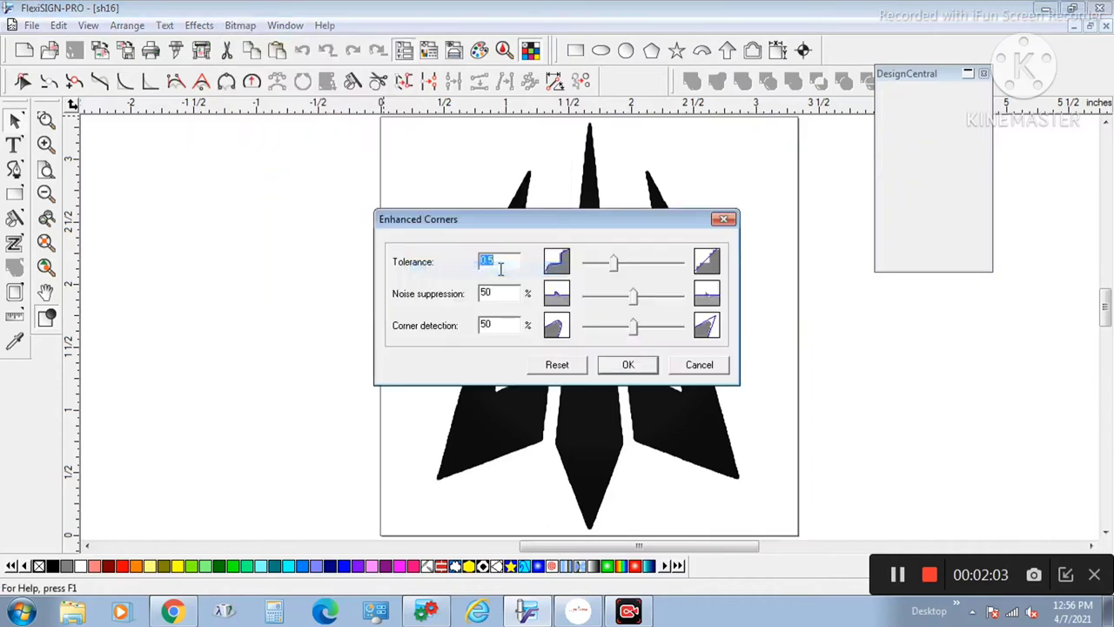
pyautogui.click(627, 365)
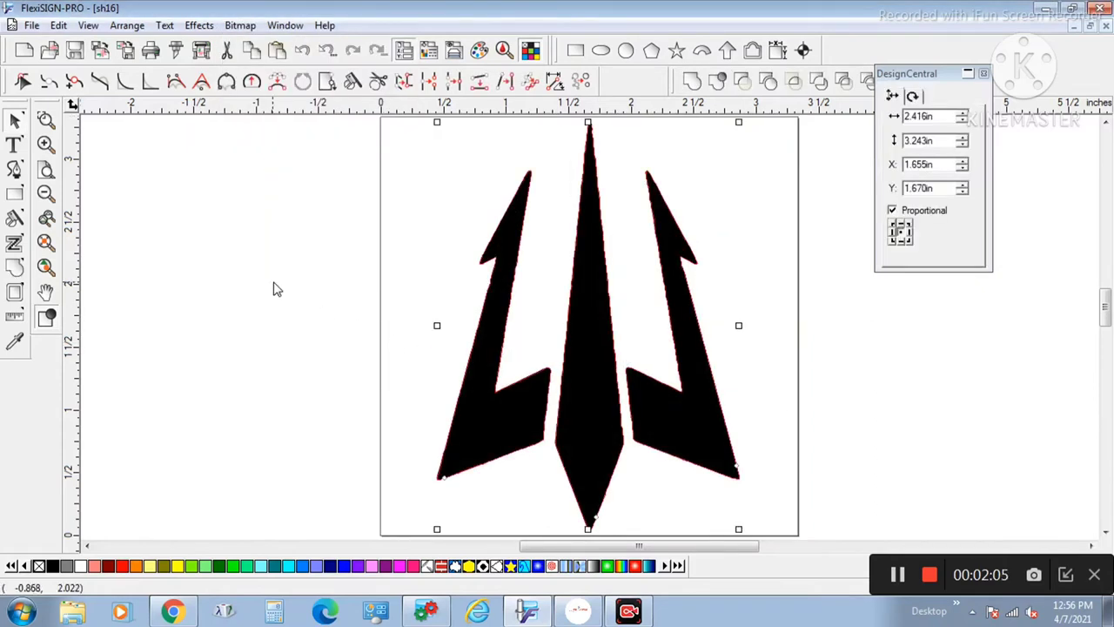
# Move the original trident bitmap off the page to the right and shift the traced trident slightly left
pyautogui.moveTo(542, 298); pyautogui.dragTo(878, 322)
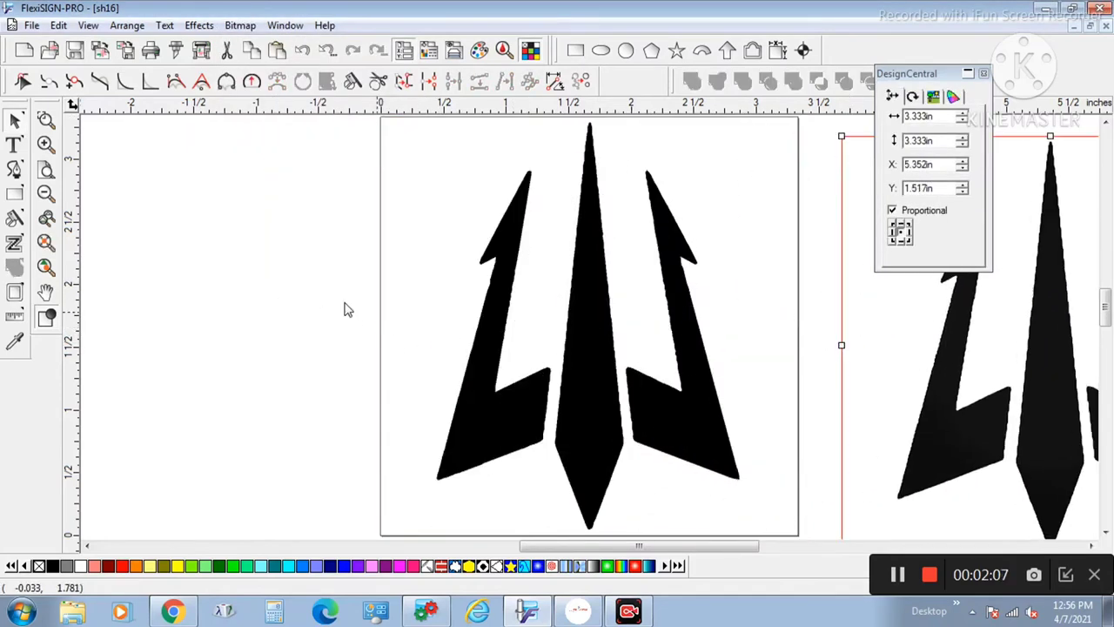
pyautogui.click(706, 438)
pyautogui.moveTo(706, 438); pyautogui.dragTo(609, 420)
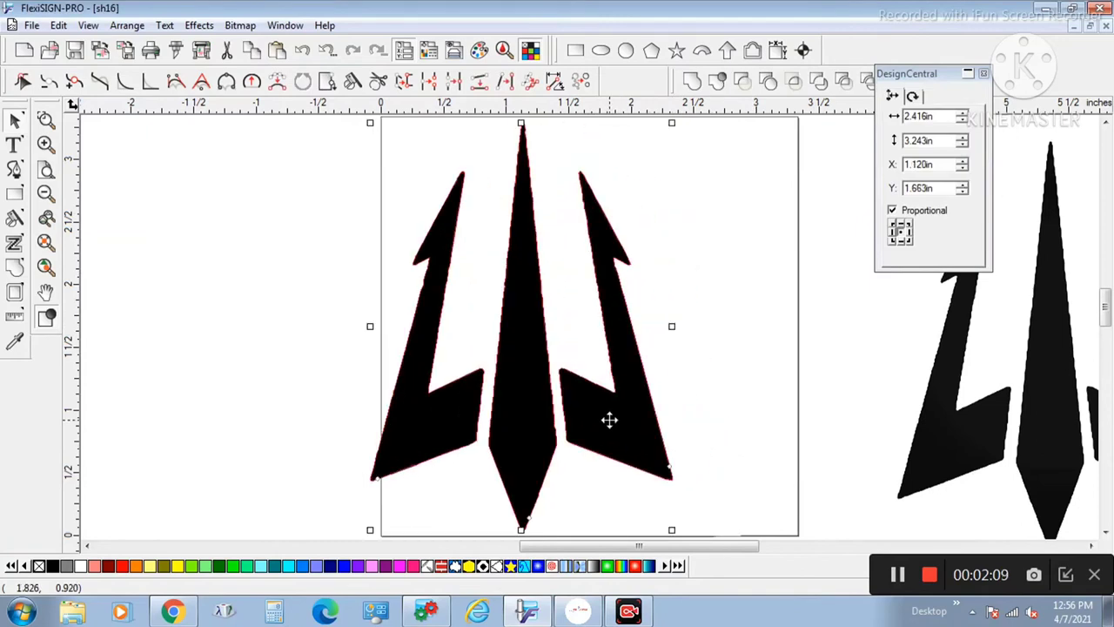
# Examine the traced outline's edge quality along the trident's central shaft and right prong
pyautogui.scroll(20, 609, 421)
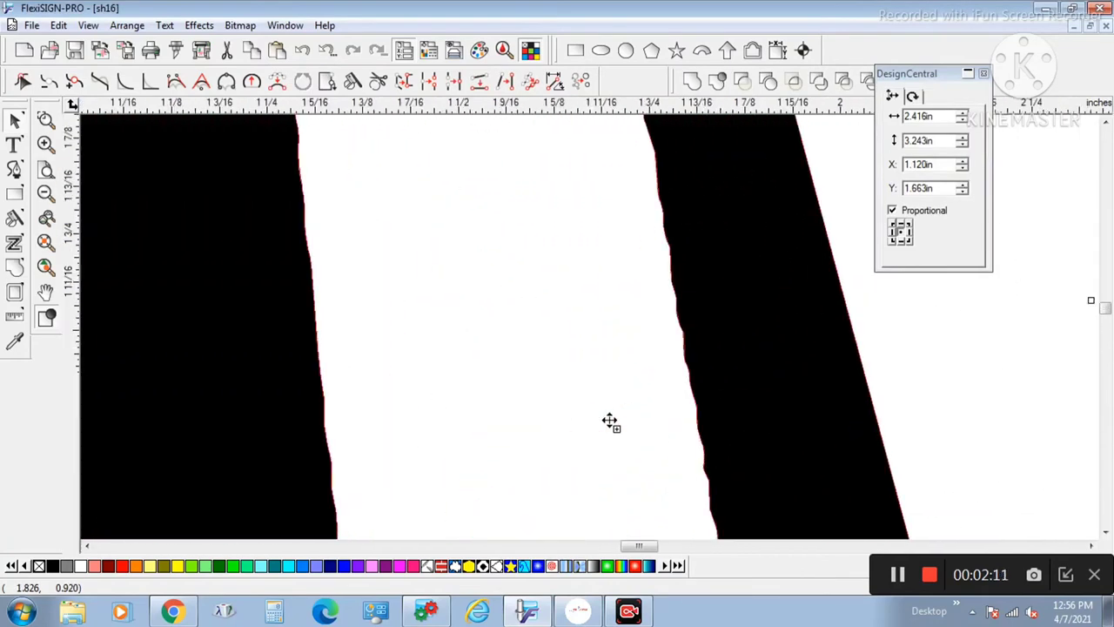
pyautogui.scroll(2, 609, 421)
pyautogui.scroll(-2, 610, 421)
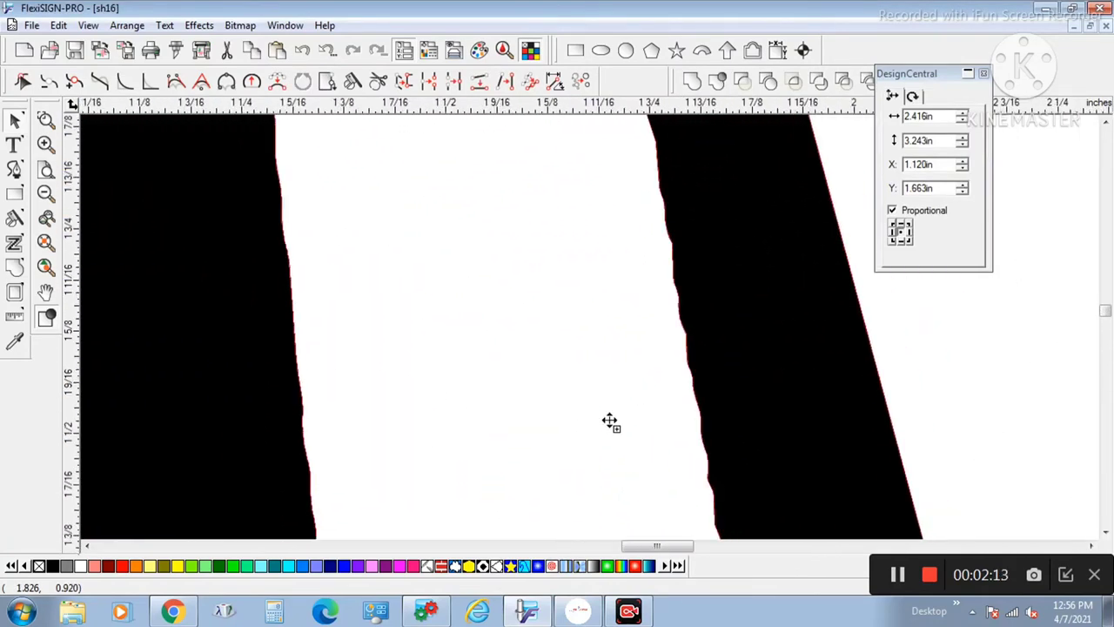
pyautogui.scroll(-4, 609, 421)
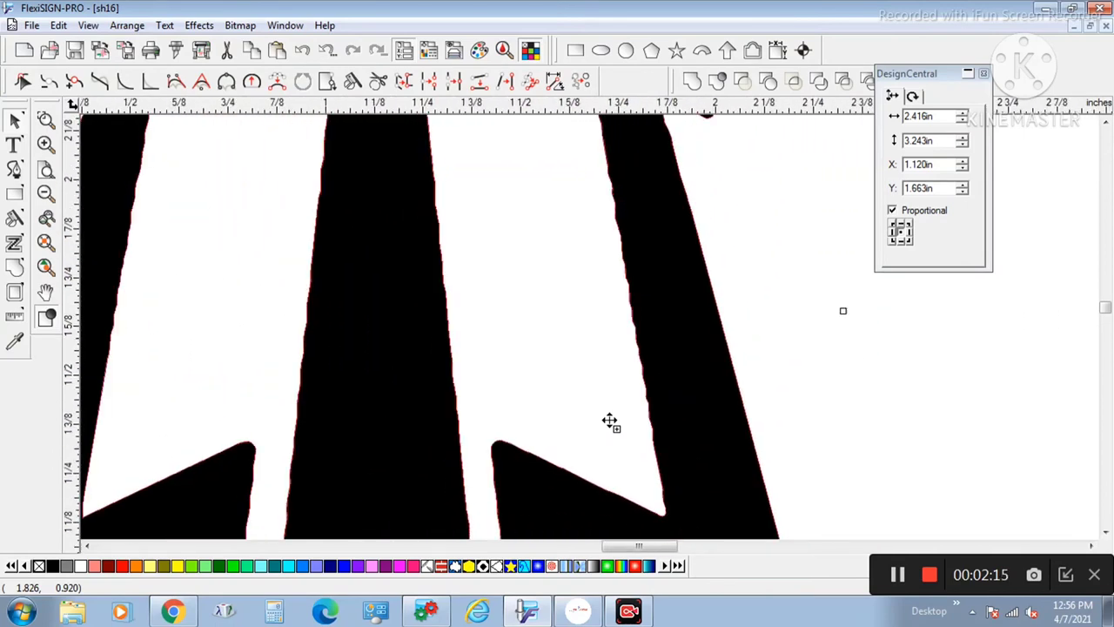
pyautogui.scroll(3, 609, 421)
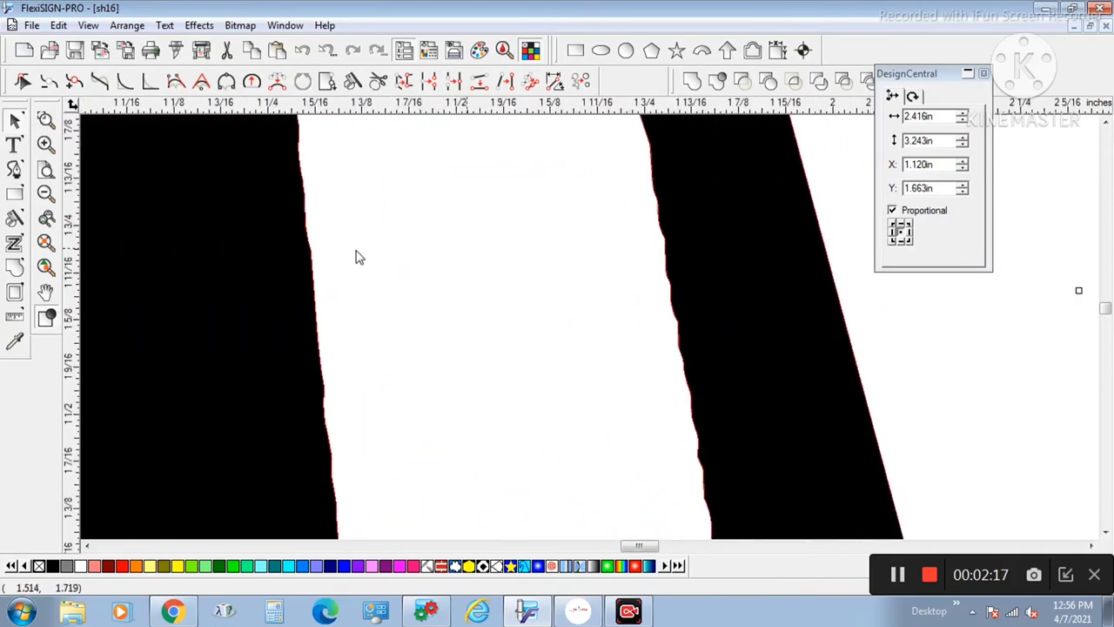
pyautogui.click(594, 384)
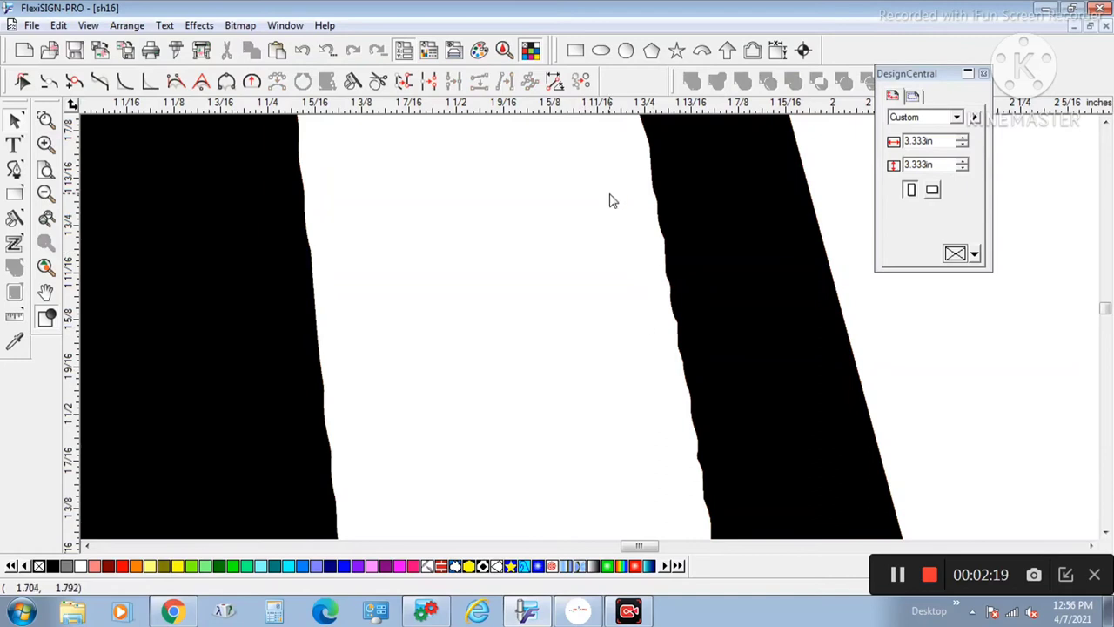
pyautogui.moveTo(609, 201); pyautogui.dragTo(739, 516)
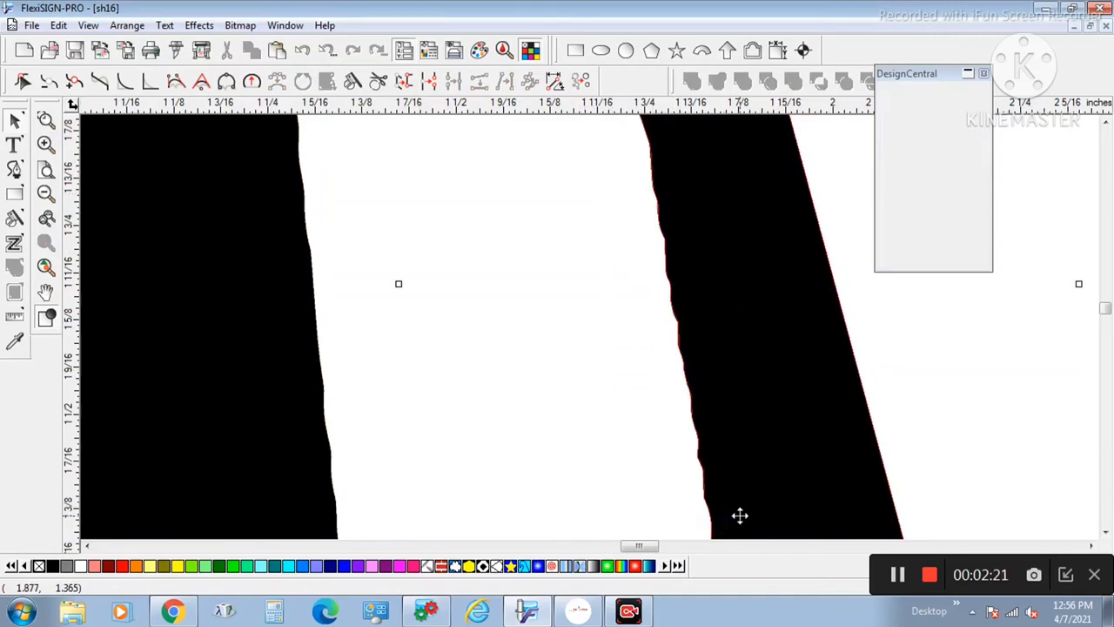
pyautogui.rightClick(708, 397)
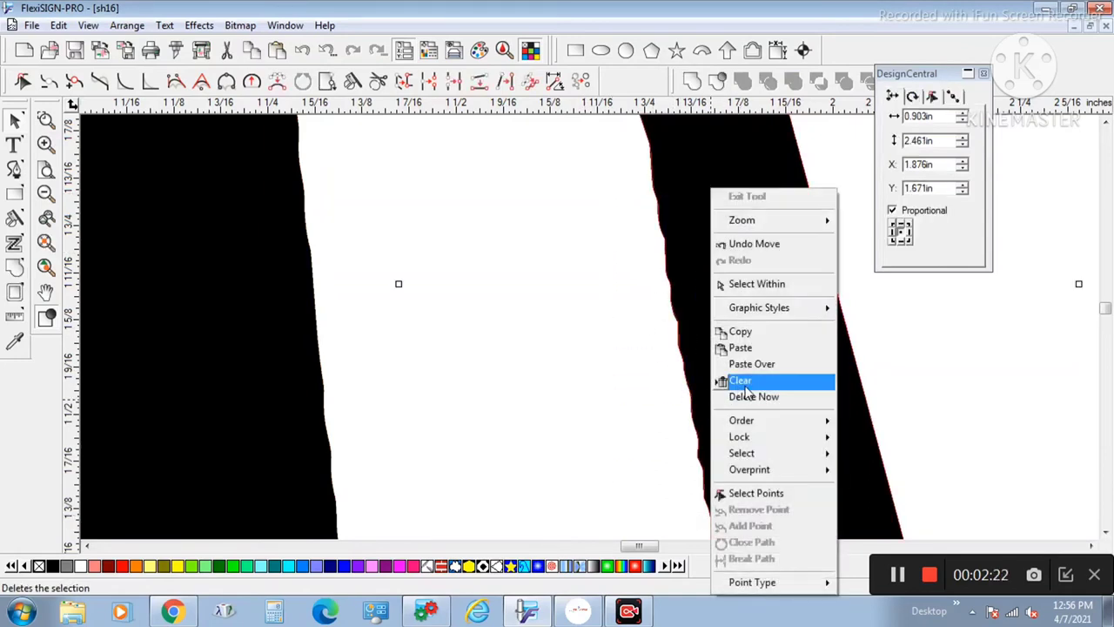
pyautogui.click(609, 451)
pyautogui.rightClick(701, 356)
pyautogui.click(449, 417)
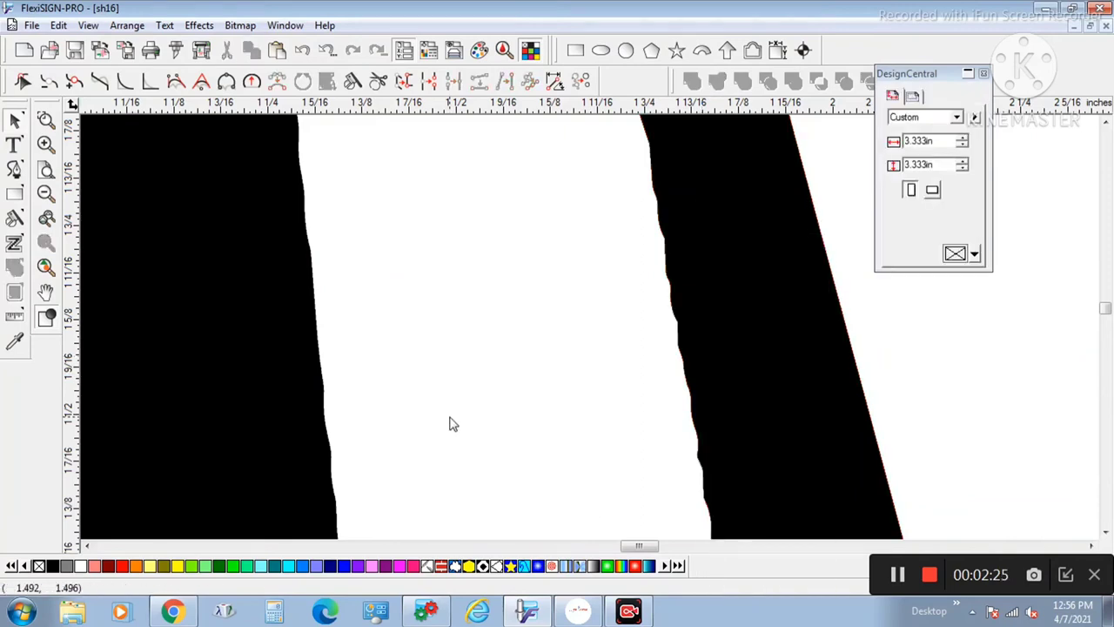
pyautogui.scroll(-7, 450, 423)
pyautogui.click(522, 407)
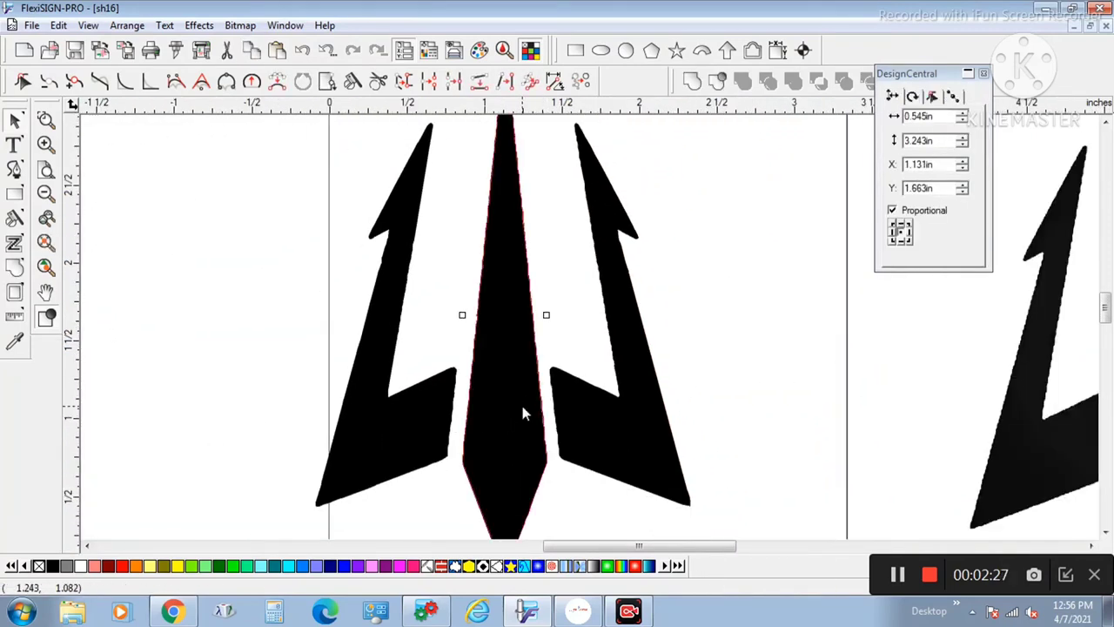
pyautogui.rightClick(523, 414)
pyautogui.press('Escape')
pyautogui.click(443, 238)
# Delete the surplus outline points along the long inner edge of the traced trident's right prong to straighten it
pyautogui.click(629, 368)
pyautogui.scroll(3, 628, 366)
pyautogui.scroll(2, 628, 367)
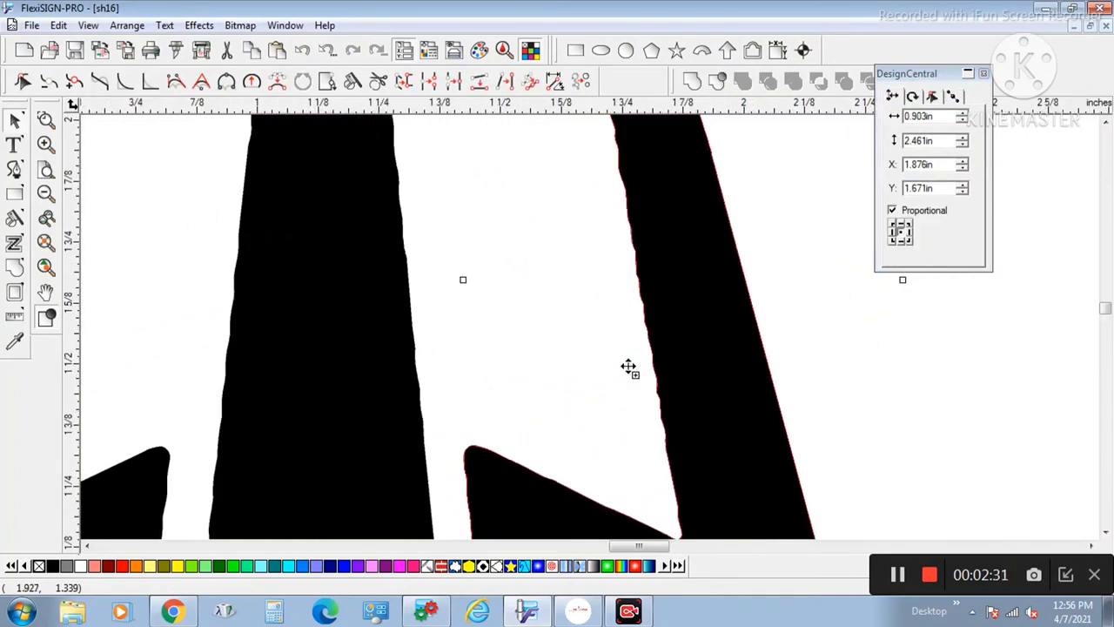
pyautogui.click(25, 80)
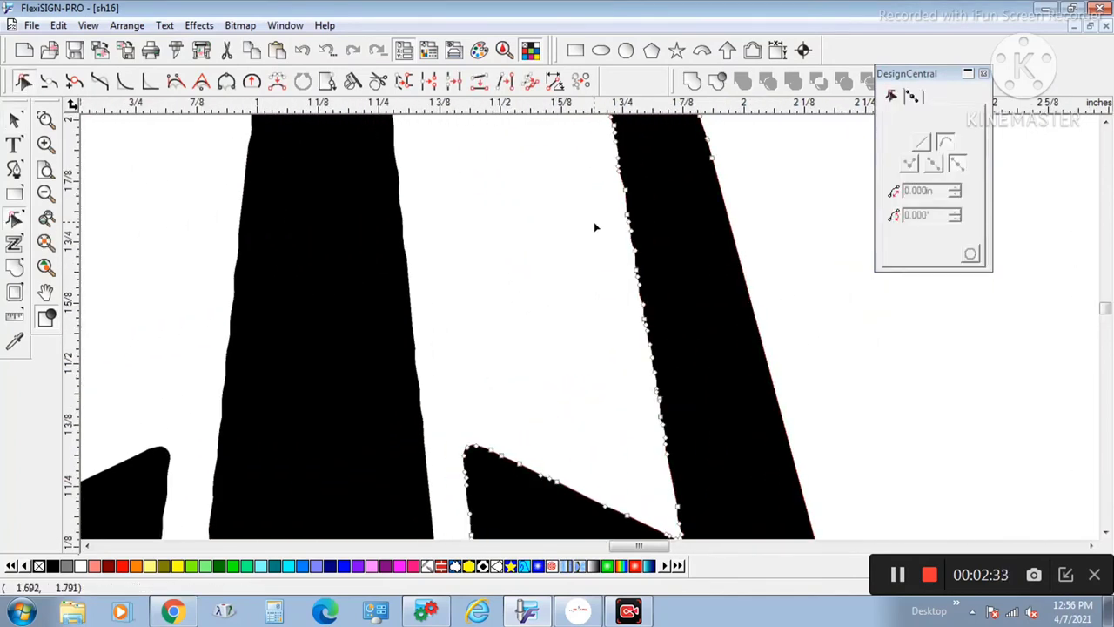
pyautogui.moveTo(670, 374); pyautogui.dragTo(692, 450)
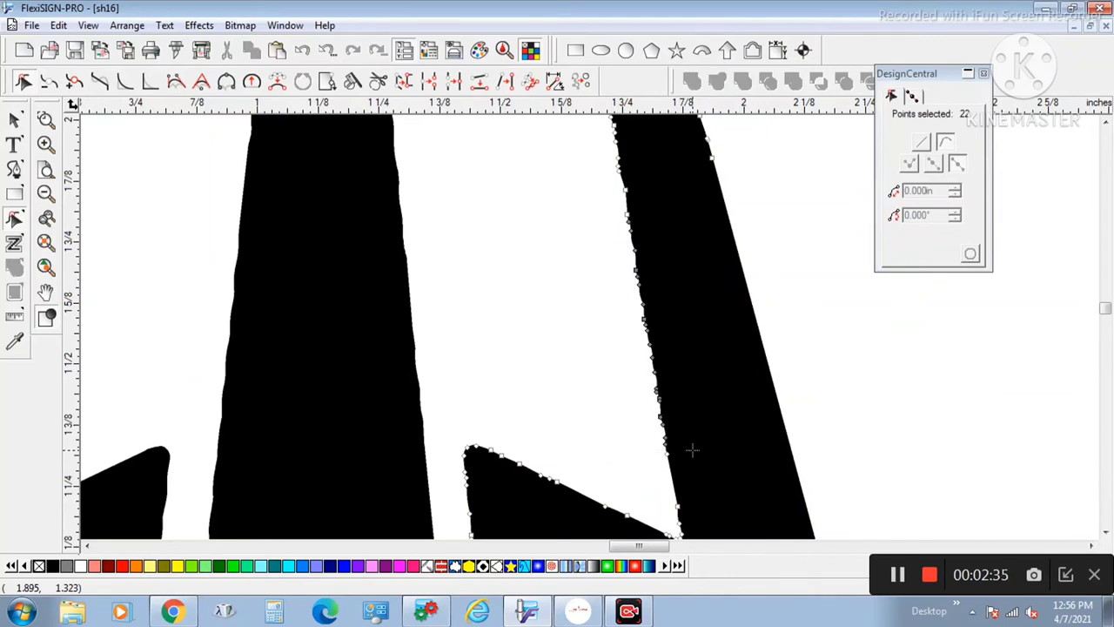
pyautogui.press('Delete')
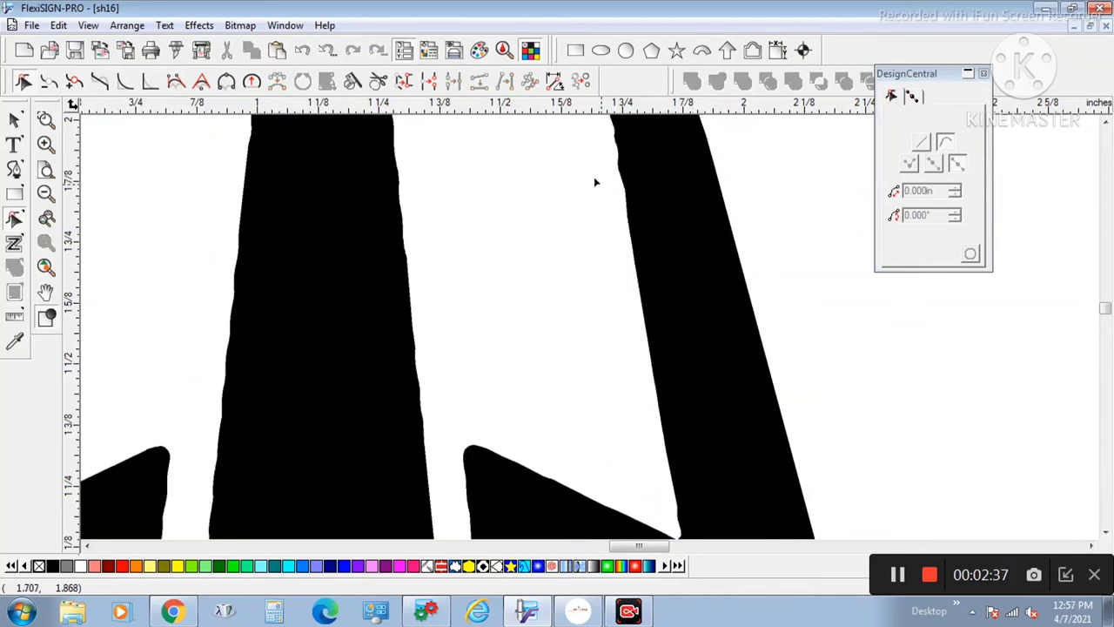
pyautogui.moveTo(599, 167); pyautogui.dragTo(664, 256)
pyautogui.press('Delete')
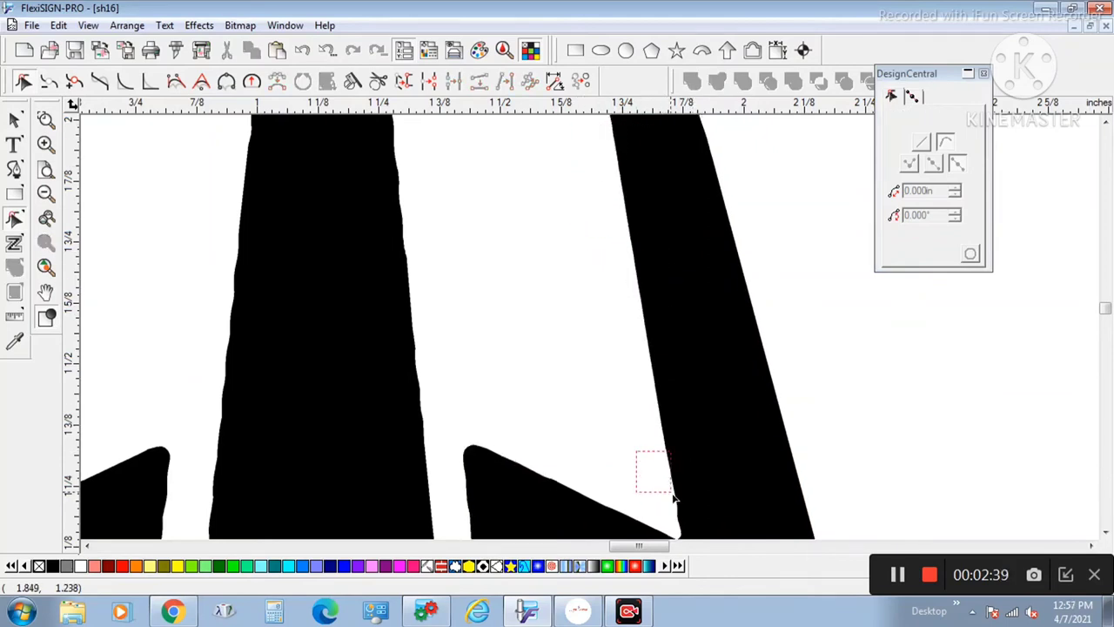
pyautogui.moveTo(673, 496); pyautogui.dragTo(696, 515)
pyautogui.press('Delete')
# Delete the surplus points along the middle section of both edges of the trident's central shaft
pyautogui.scroll(3, 692, 350)
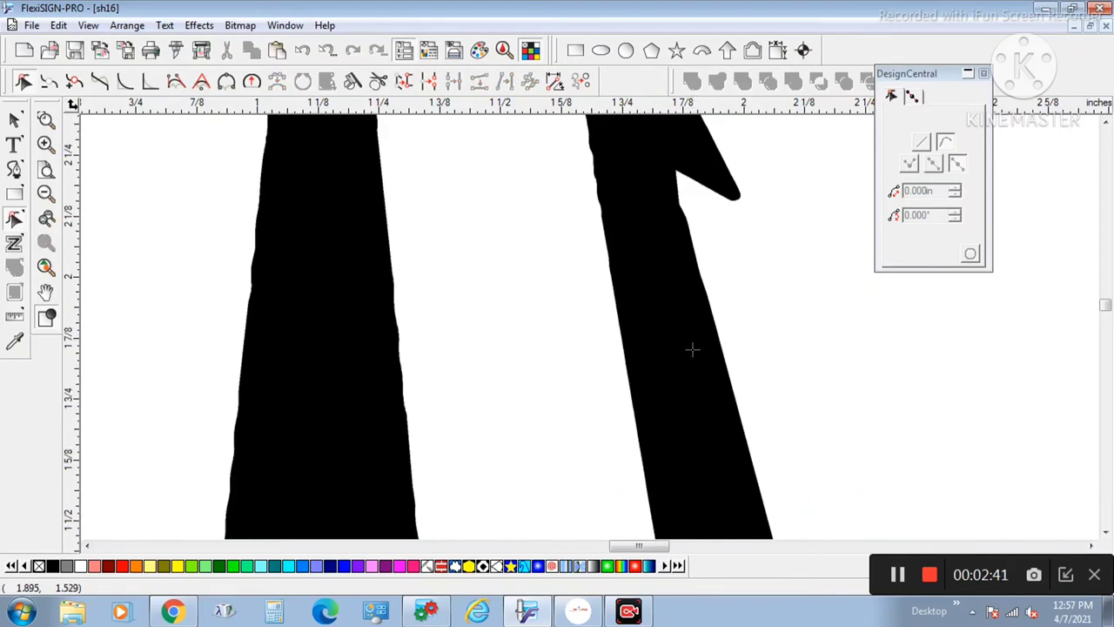
pyautogui.moveTo(376, 450); pyautogui.dragTo(375, 446)
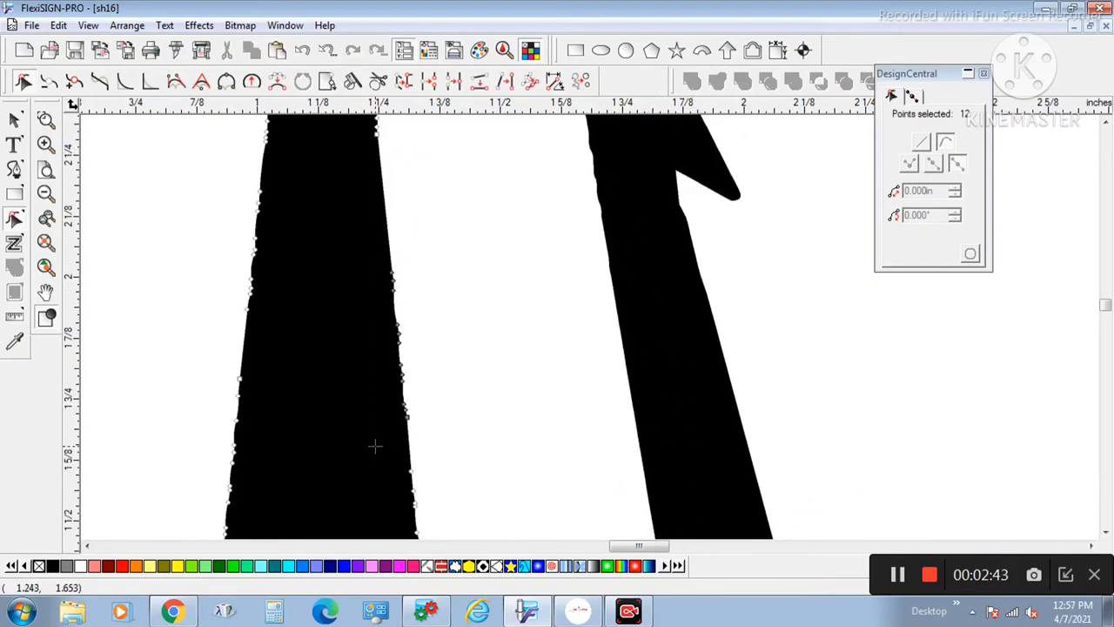
pyautogui.press('Delete')
pyautogui.moveTo(236, 137); pyautogui.dragTo(311, 473)
pyautogui.press('Delete')
# Delete the surplus points along the left prong's long inner edge and its lower edge facing the shaft
pyautogui.moveTo(646, 550); pyautogui.dragTo(634, 550)
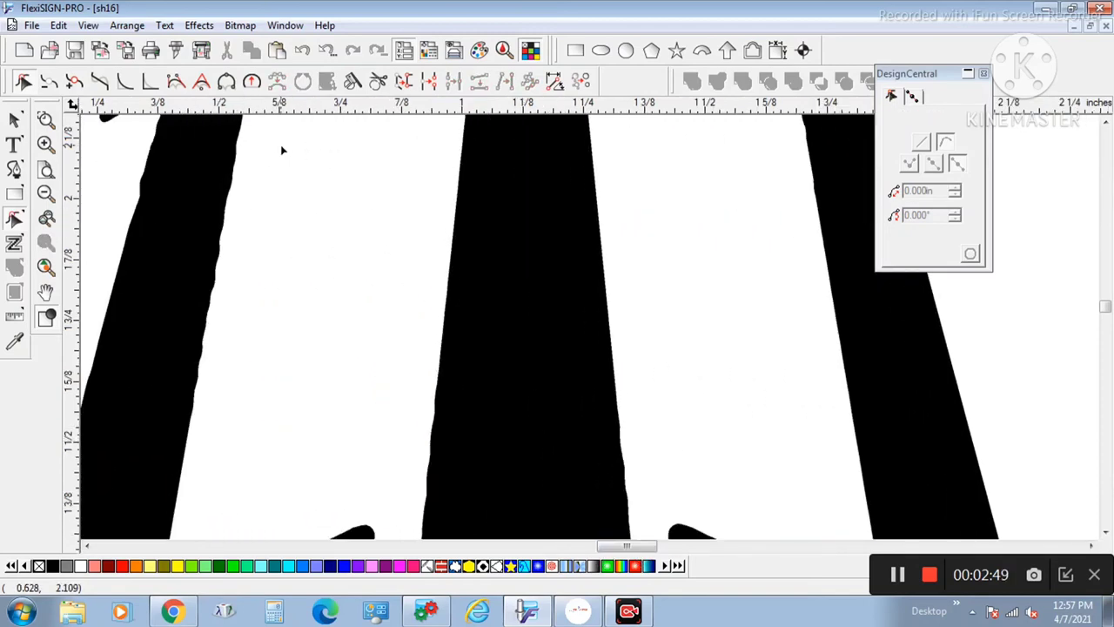
pyautogui.moveTo(282, 150); pyautogui.dragTo(197, 479)
pyautogui.press('Delete')
pyautogui.scroll(-3, 346, 351)
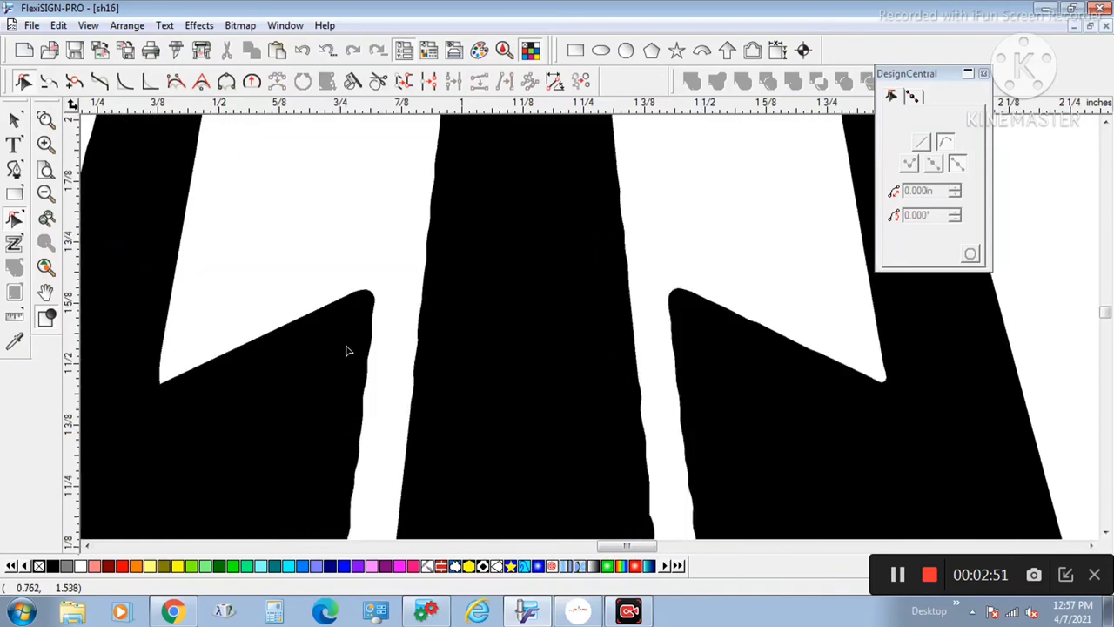
pyautogui.scroll(-3, 383, 287)
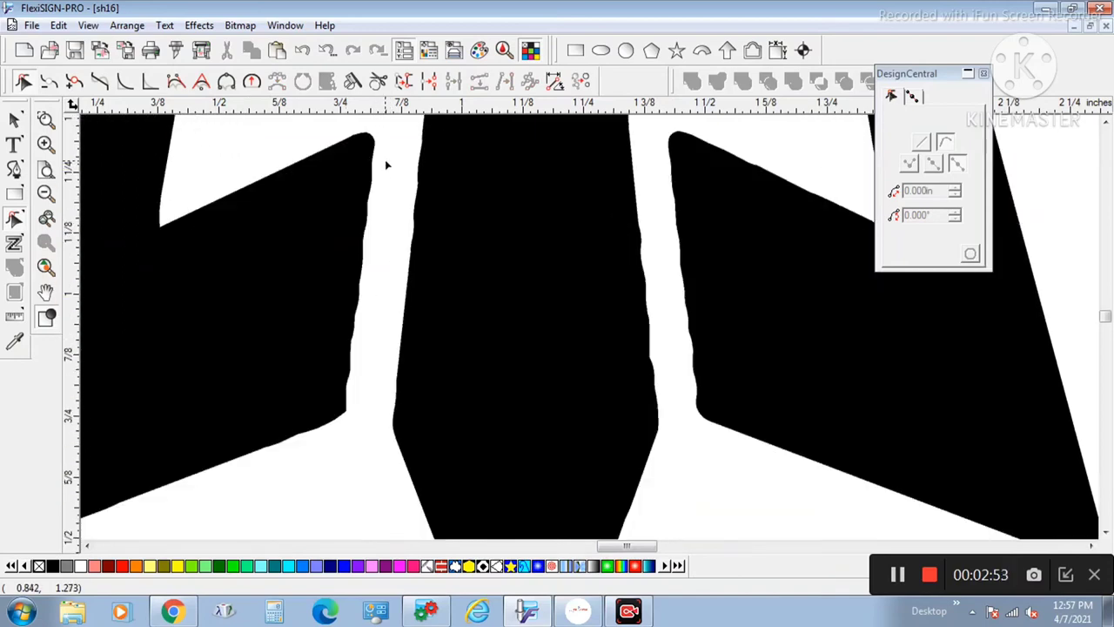
pyautogui.moveTo(381, 133); pyautogui.dragTo(324, 397)
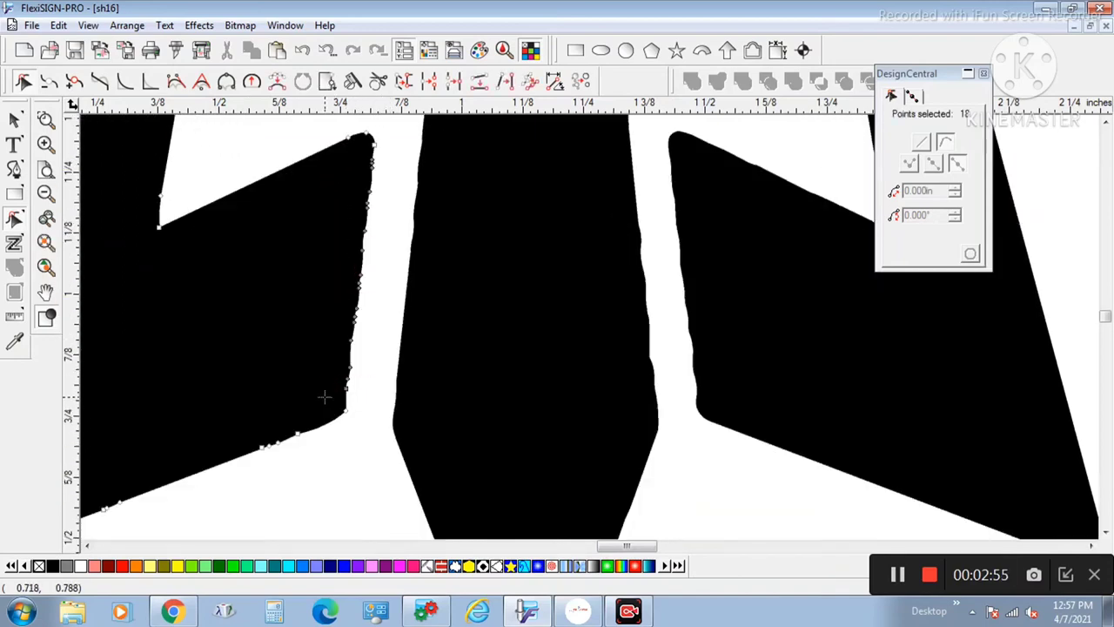
pyautogui.press('Delete')
# Delete the surplus points along both edges of the shaft's lower section and the right prong's edge facing the shaft
pyautogui.moveTo(405, 122); pyautogui.dragTo(462, 326)
pyautogui.moveTo(497, 431); pyautogui.dragTo(498, 430)
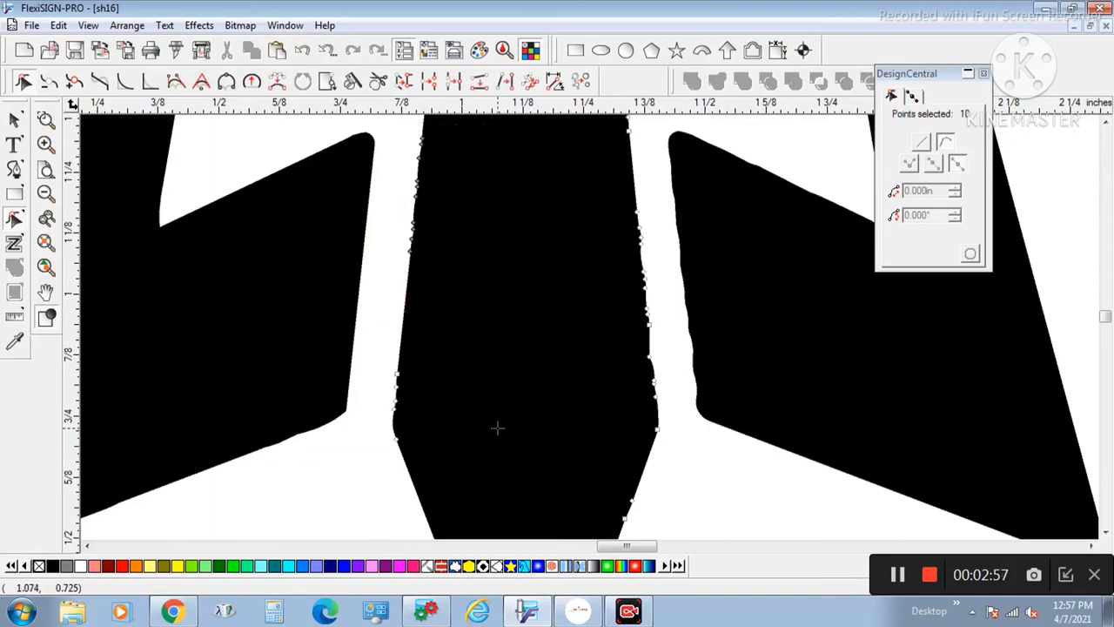
pyautogui.press('Delete')
pyautogui.moveTo(607, 371); pyautogui.dragTo(588, 391)
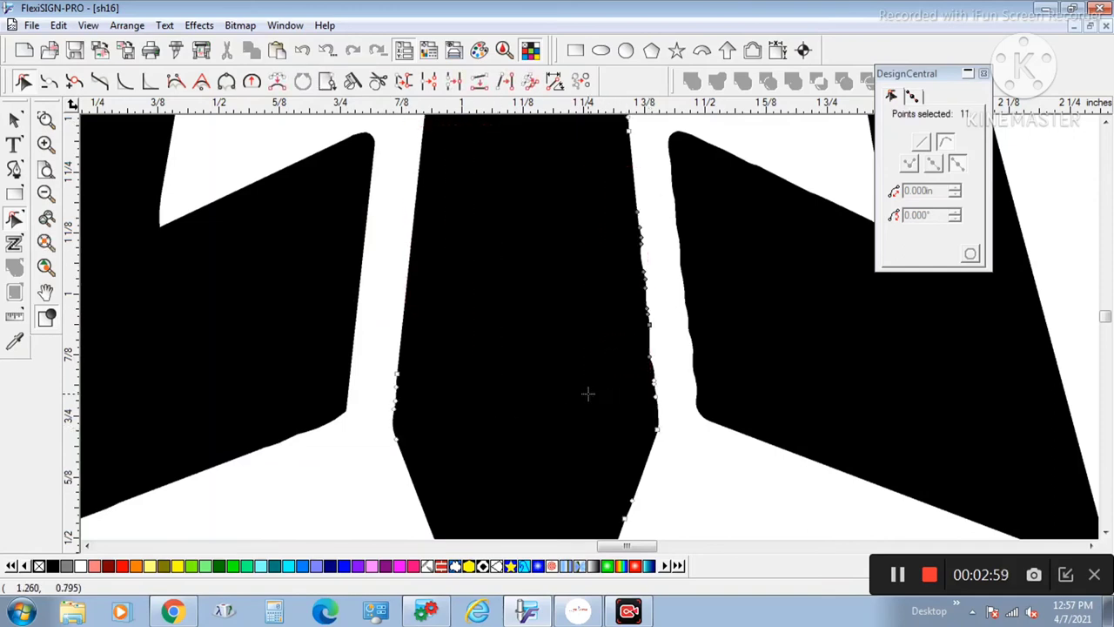
pyautogui.press('Delete')
pyautogui.moveTo(661, 171); pyautogui.dragTo(721, 403)
pyautogui.press('Delete')
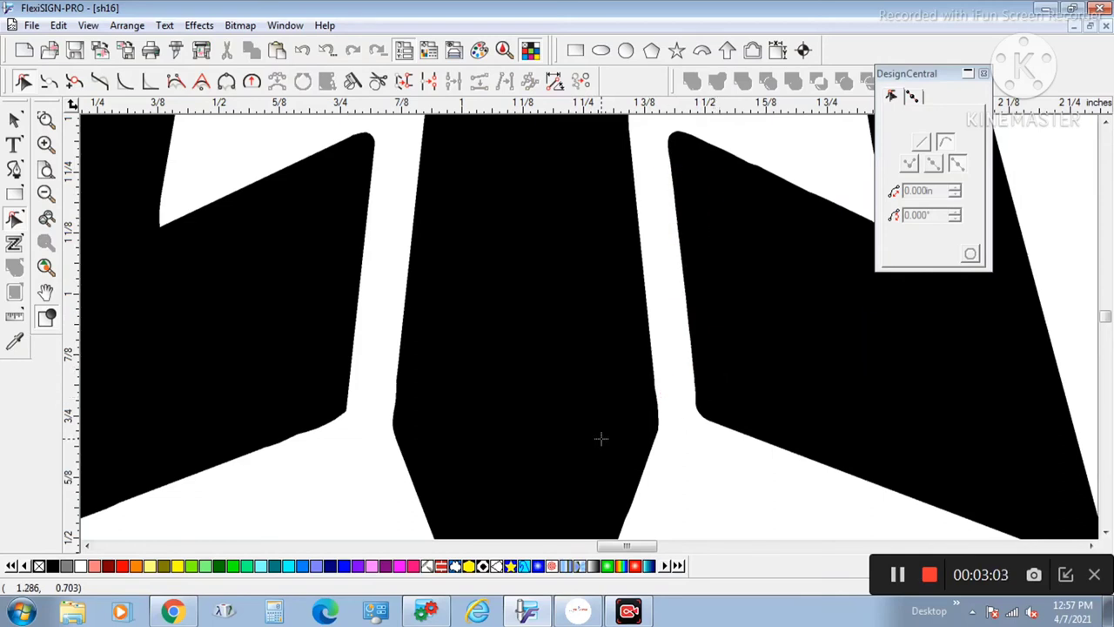
pyautogui.scroll(-7, 600, 442)
pyautogui.scroll(4, 601, 439)
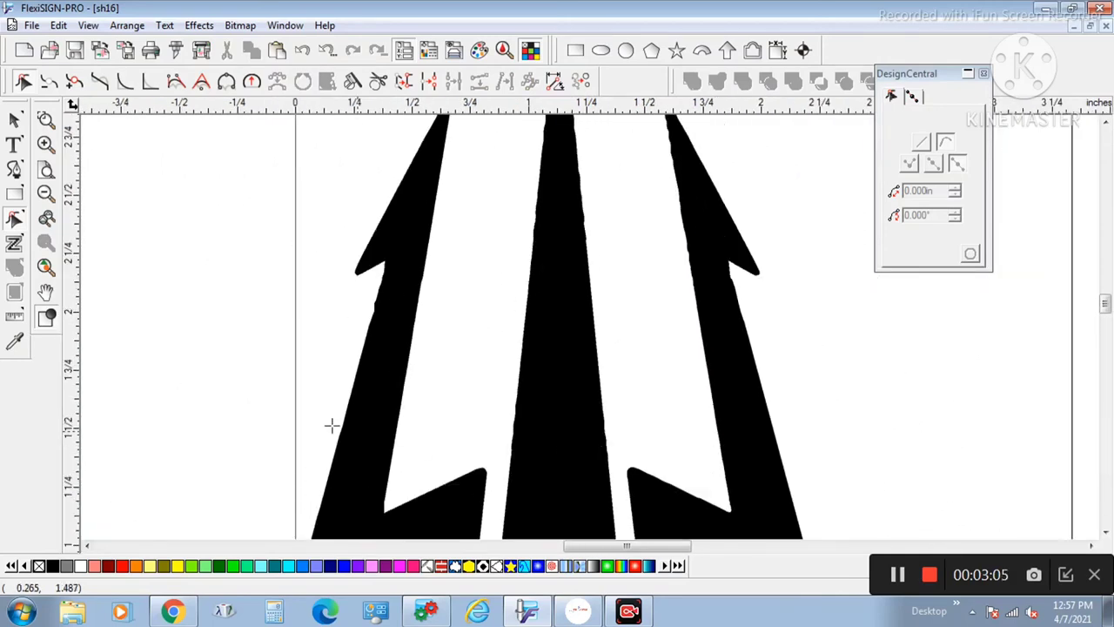
pyautogui.scroll(4, 532, 365)
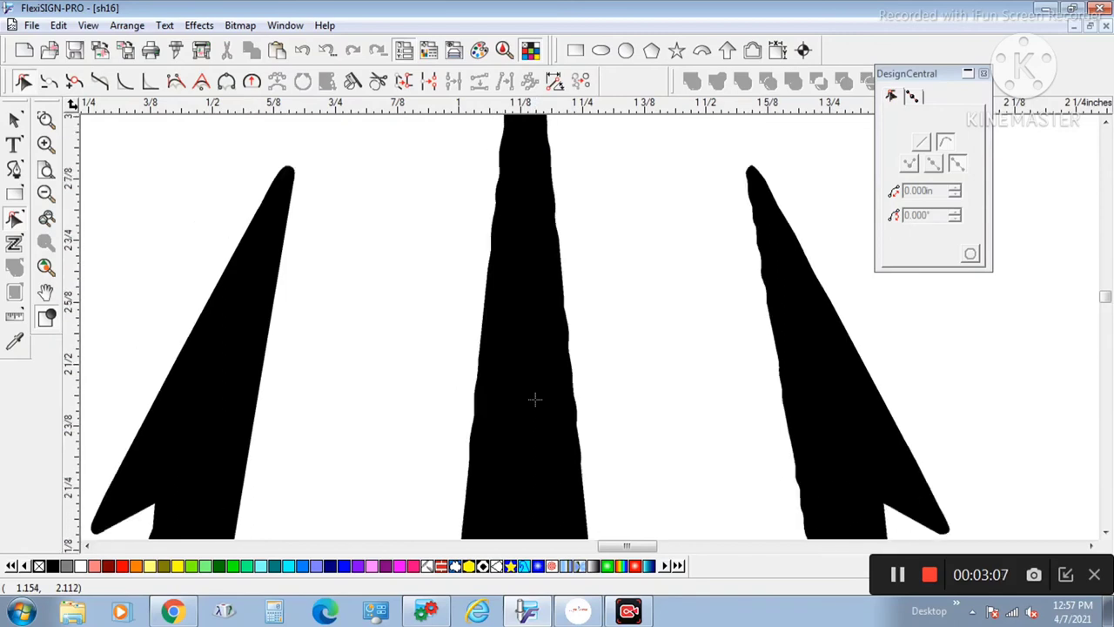
# Delete the surplus points along the upper part of the central shaft's right edge and the right prong's long inner edge
pyautogui.moveTo(601, 172); pyautogui.dragTo(538, 445)
pyautogui.press('Delete')
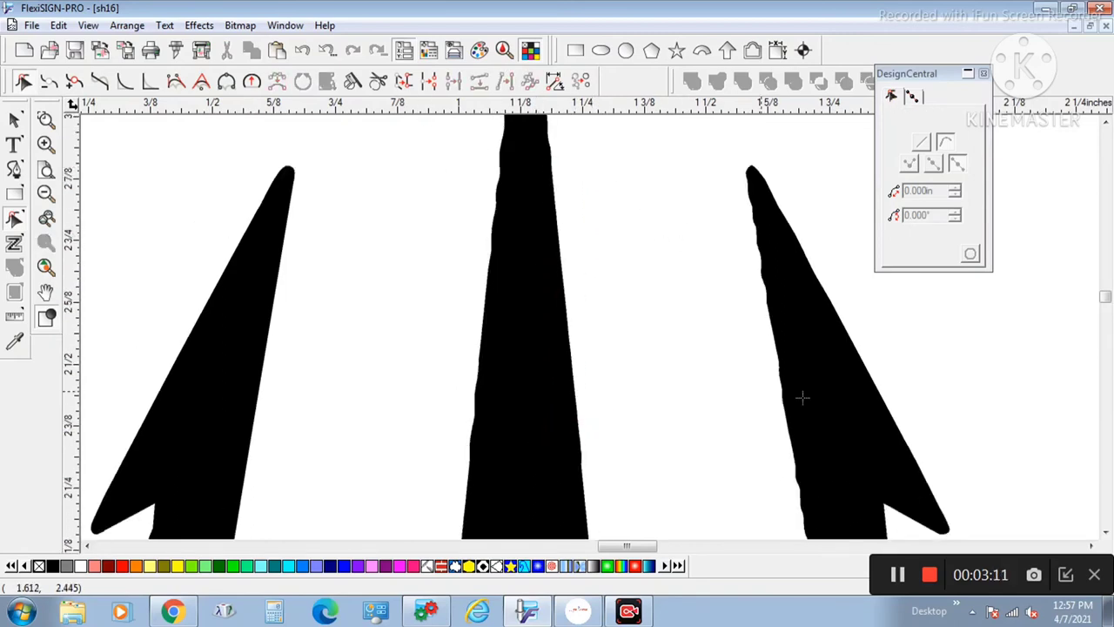
pyautogui.moveTo(763, 314); pyautogui.dragTo(796, 483)
pyautogui.press('Delete')
pyautogui.press('Delete')
pyautogui.moveTo(748, 427); pyautogui.dragTo(823, 509)
pyautogui.press('Delete')
# Delete the surplus points on the outer edges of the right and left prongs just below their barbs
pyautogui.scroll(-3, 781, 464)
pyautogui.scroll(-2, 780, 465)
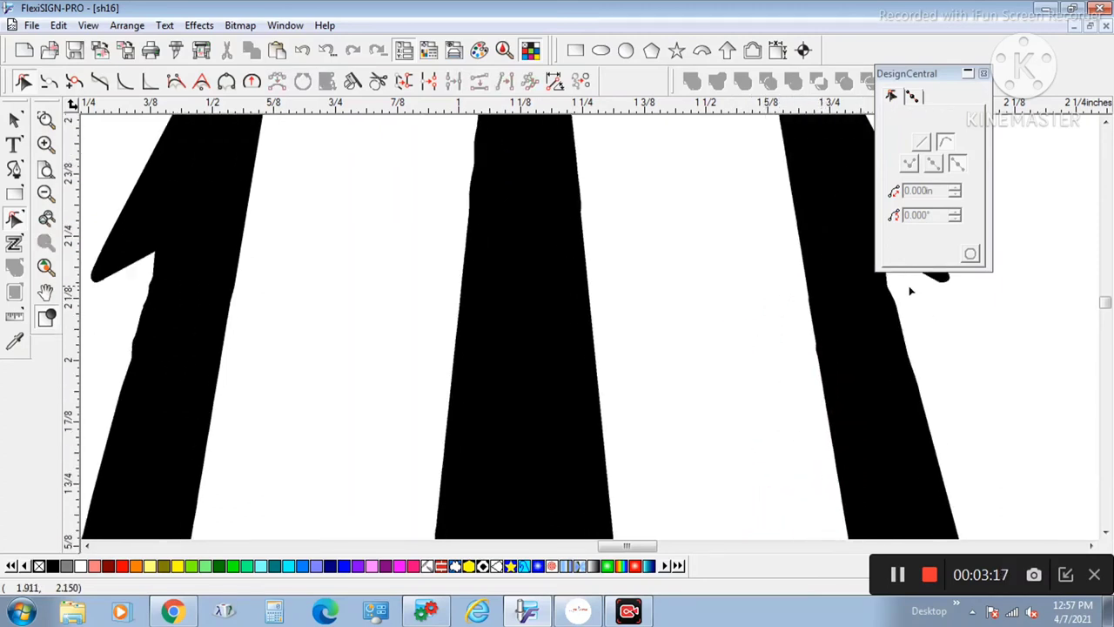
pyautogui.moveTo(911, 291); pyautogui.dragTo(853, 449)
pyautogui.press('Delete')
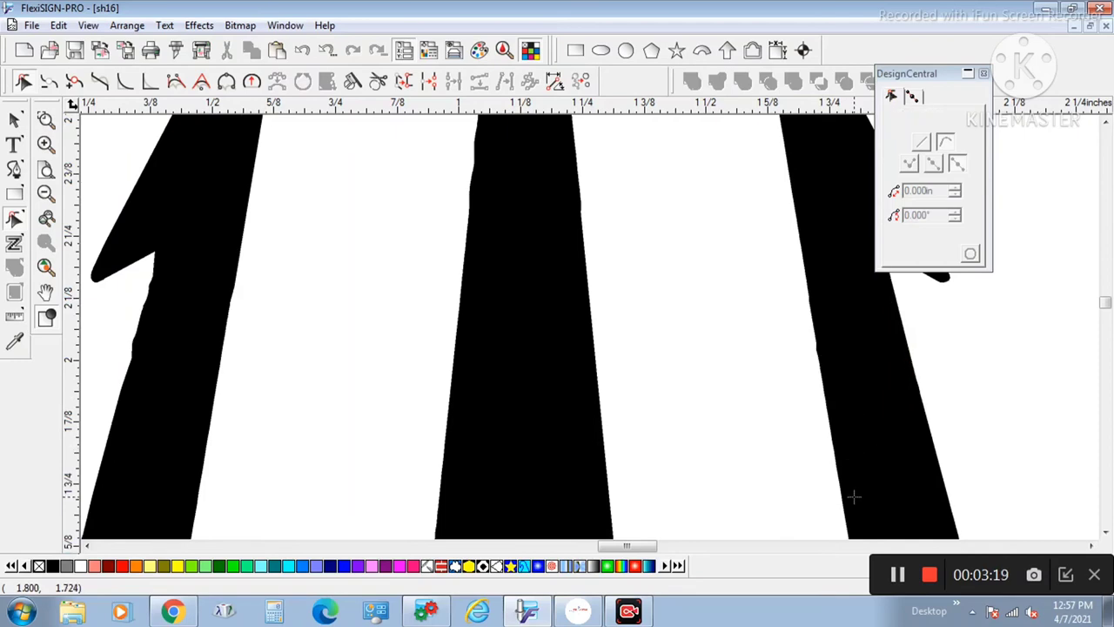
pyautogui.scroll(-12, 770, 527)
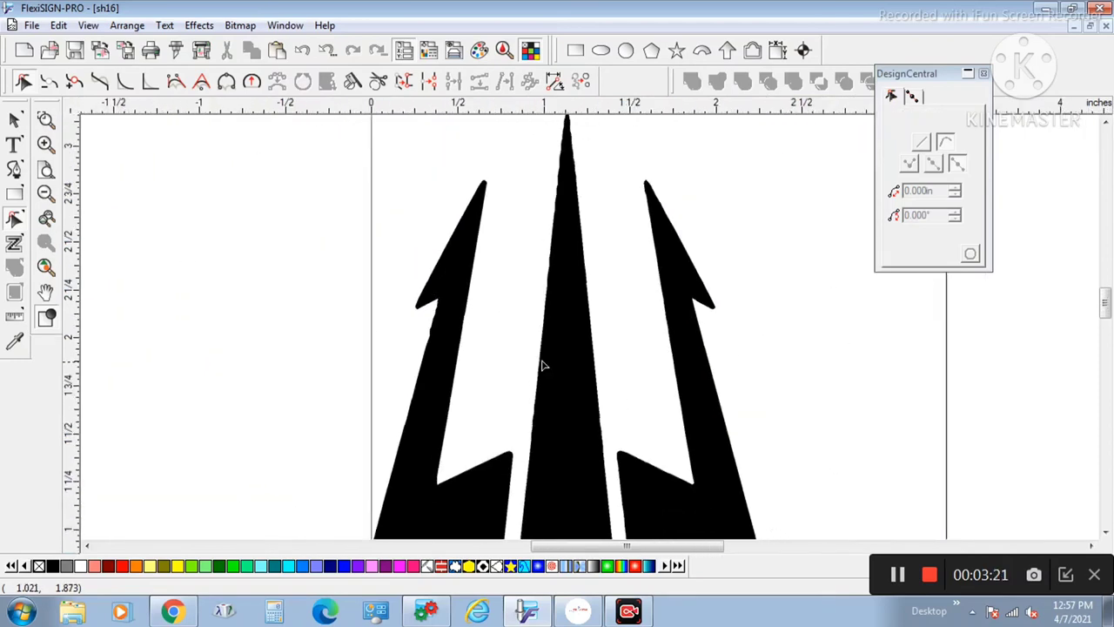
pyautogui.scroll(11, 473, 351)
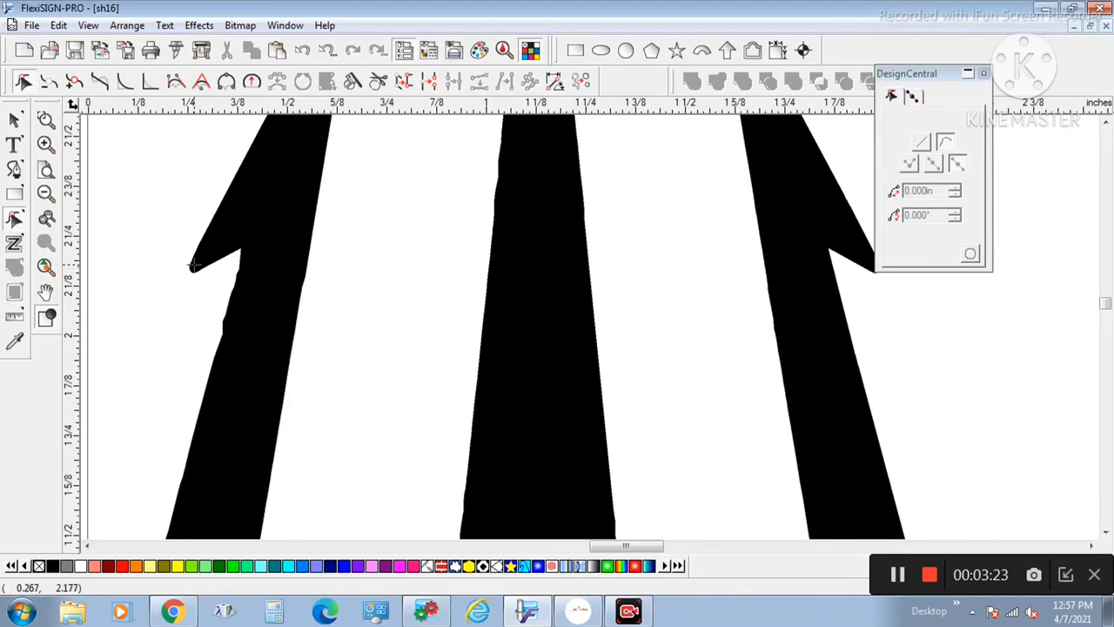
pyautogui.moveTo(223, 280); pyautogui.dragTo(290, 348)
pyautogui.press('Delete')
pyautogui.press('Delete')
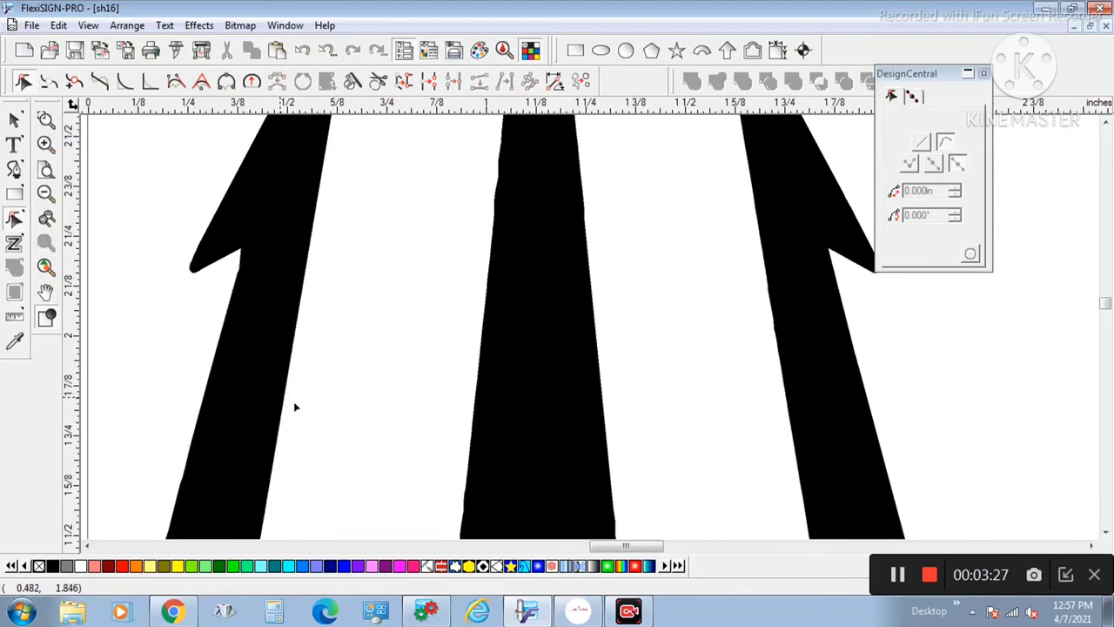
# Delete the remaining surplus points on both edges of the central shaft's upper half
pyautogui.scroll(5, 423, 423)
pyautogui.moveTo(479, 180); pyautogui.dragTo(601, 306)
pyautogui.press('Delete')
pyautogui.moveTo(588, 515); pyautogui.dragTo(614, 537)
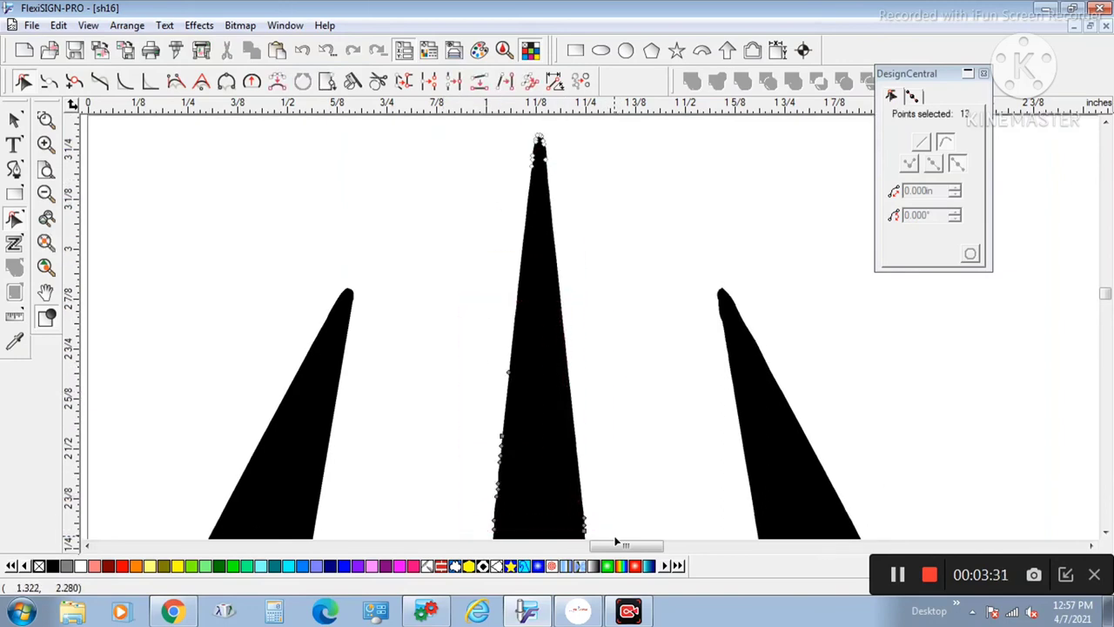
pyautogui.press('Delete')
# Delete the surplus points on both edges of the central shaft between the inner corners of the side prongs
pyautogui.scroll(-3, 440, 389)
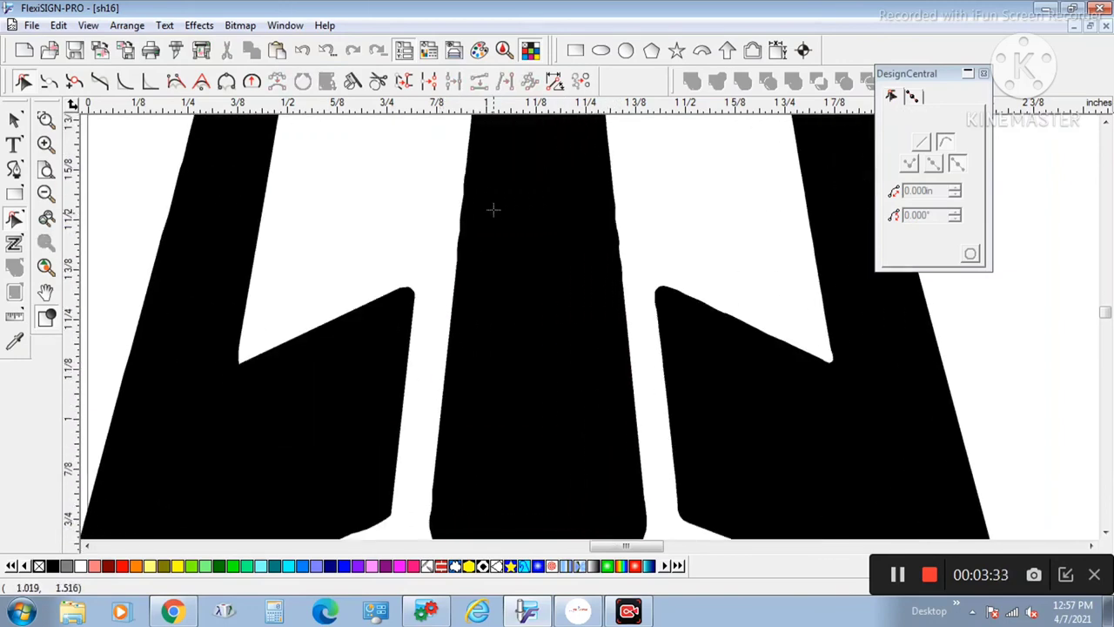
pyautogui.moveTo(632, 191); pyautogui.dragTo(566, 354)
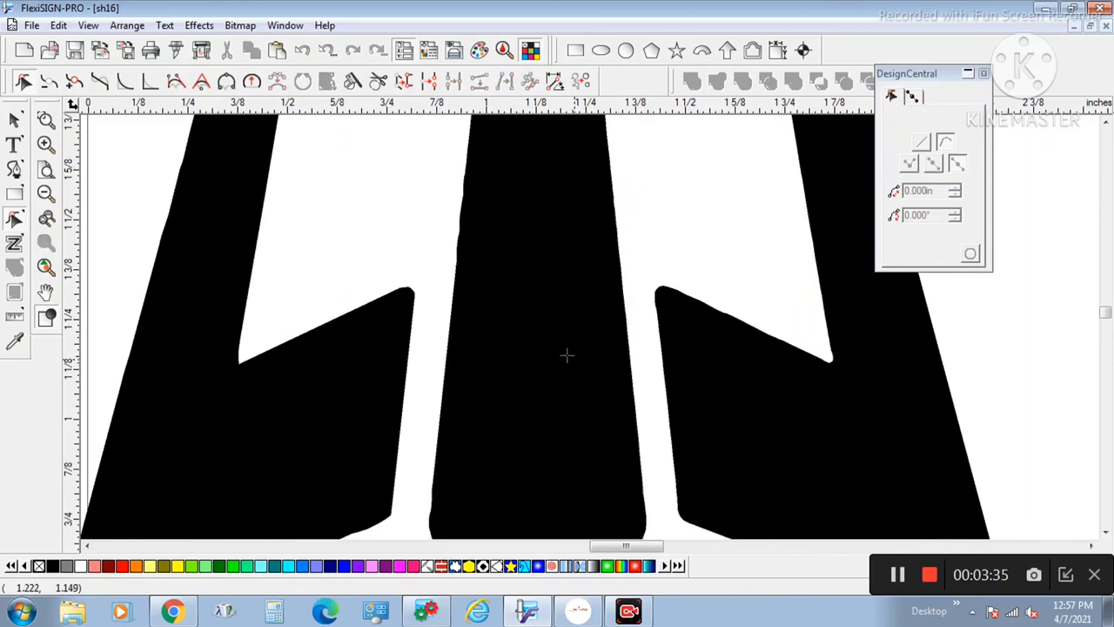
pyautogui.moveTo(452, 155); pyautogui.dragTo(535, 368)
# Delete the surplus points along the slanted edges of the central shaft's pointed lower end
pyautogui.scroll(-3, 527, 461)
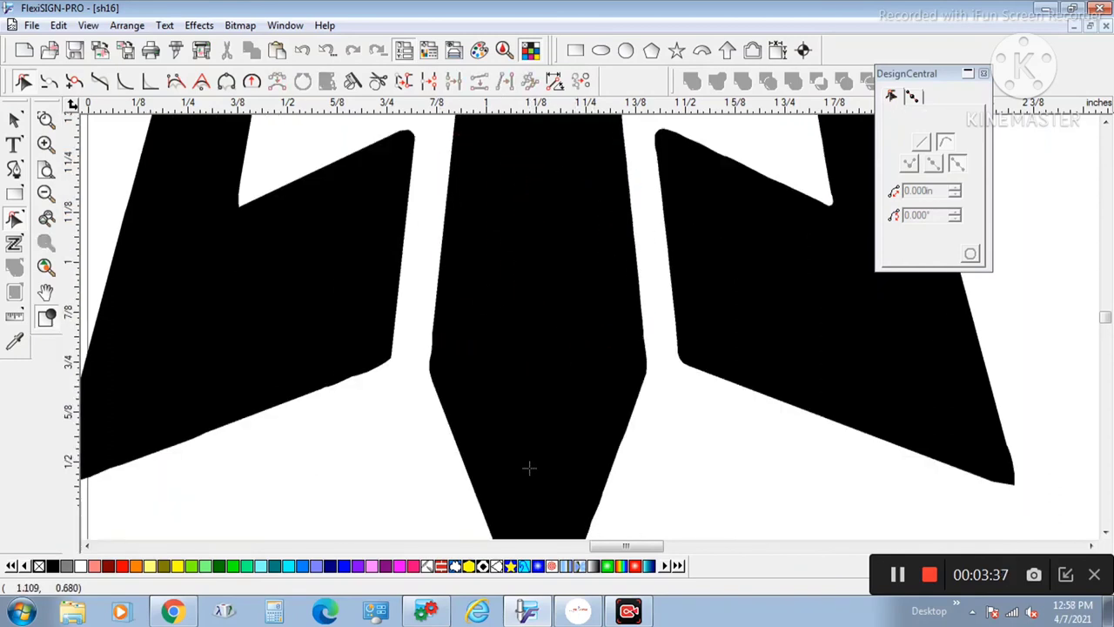
pyautogui.scroll(-4, 525, 448)
pyautogui.scroll(1, 524, 448)
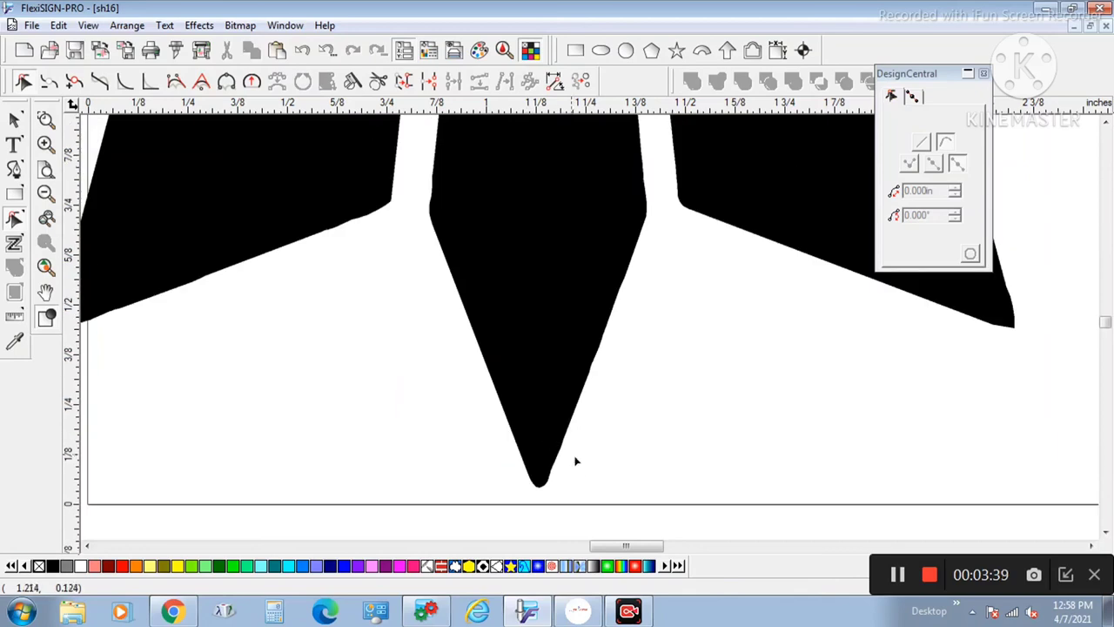
pyautogui.moveTo(589, 469); pyautogui.dragTo(452, 242)
pyautogui.press('Delete')
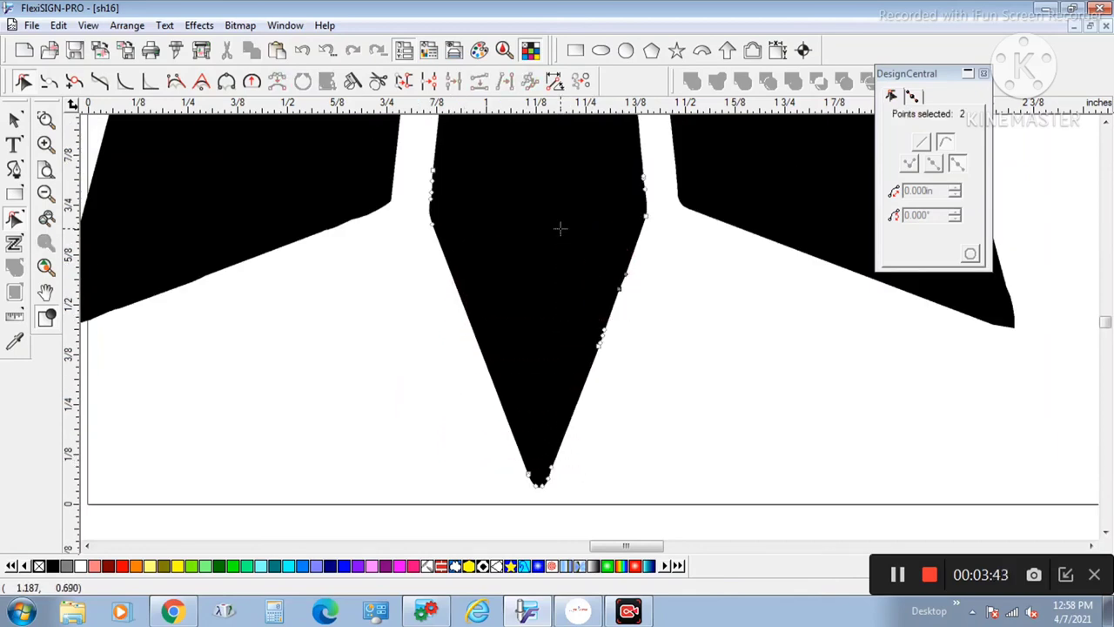
# Delete the surplus points along the left prong's slanted bottom edge near its corner beside the shaft
pyautogui.scroll(2, 574, 357)
pyautogui.moveTo(383, 391); pyautogui.dragTo(180, 366)
pyautogui.press('Delete')
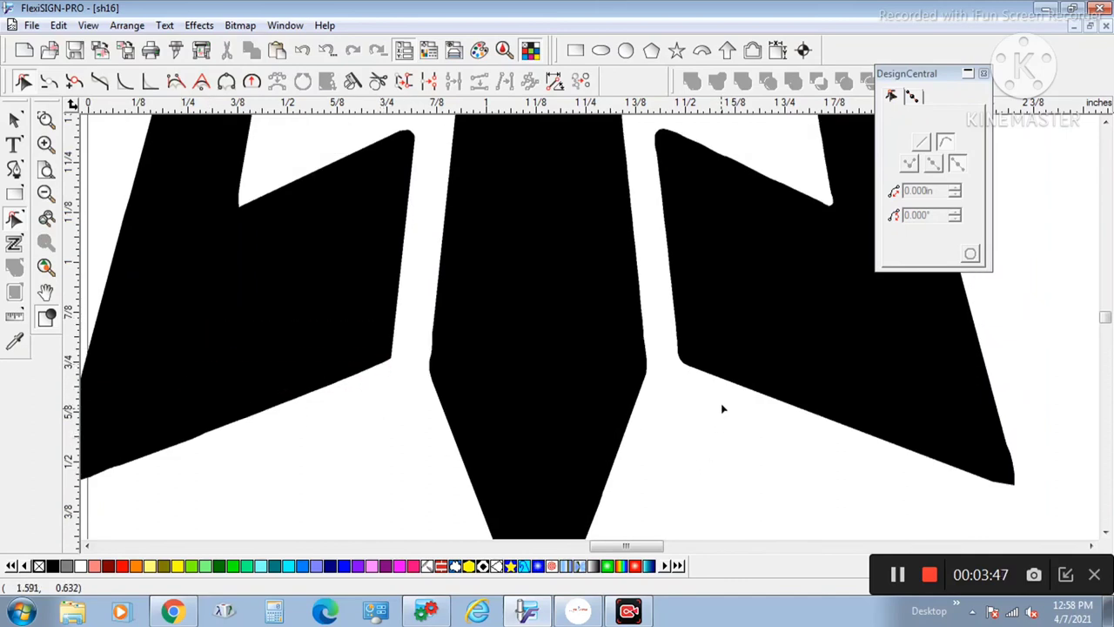
# Select all three parts of the traced trident and move them to about X 1.418 in, Y 1.779 in
pyautogui.scroll(4, 721, 409)
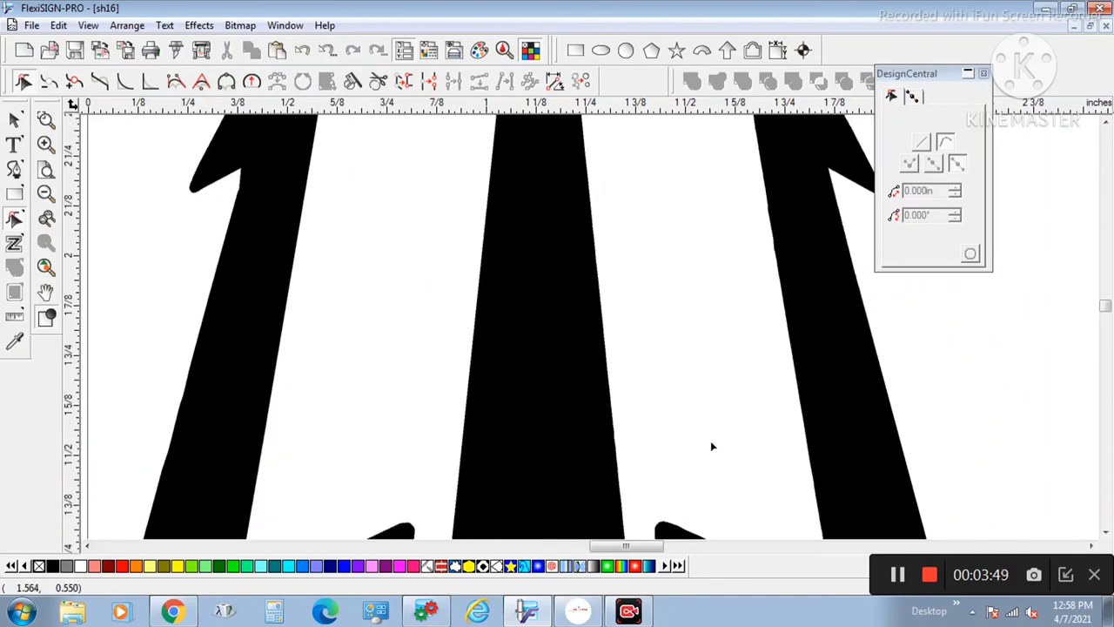
pyautogui.scroll(-10, 710, 442)
pyautogui.click(16, 124)
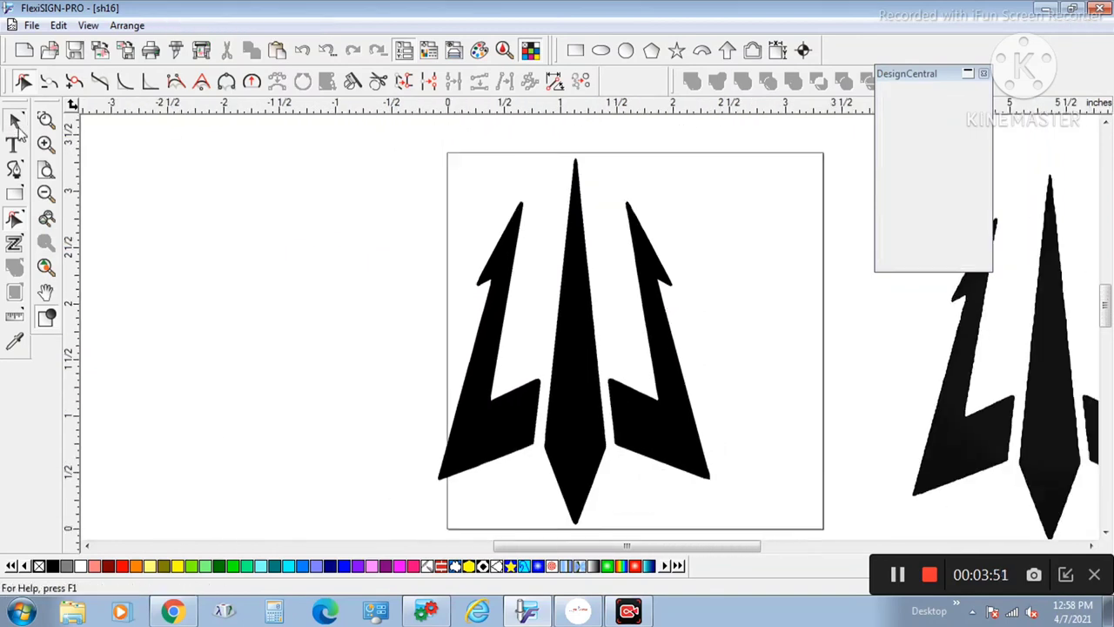
pyautogui.moveTo(409, 217); pyautogui.dragTo(702, 416)
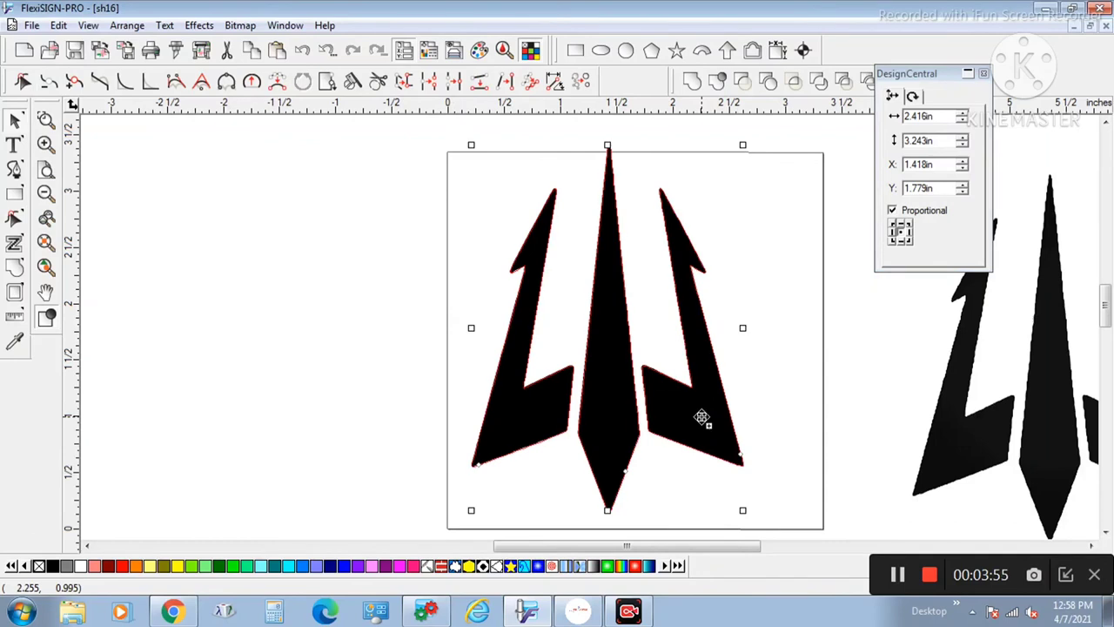
# Preview the selected trident in the Cut/Plot setup and close it without sending the job
pyautogui.hotkey('ctrl', 'l')
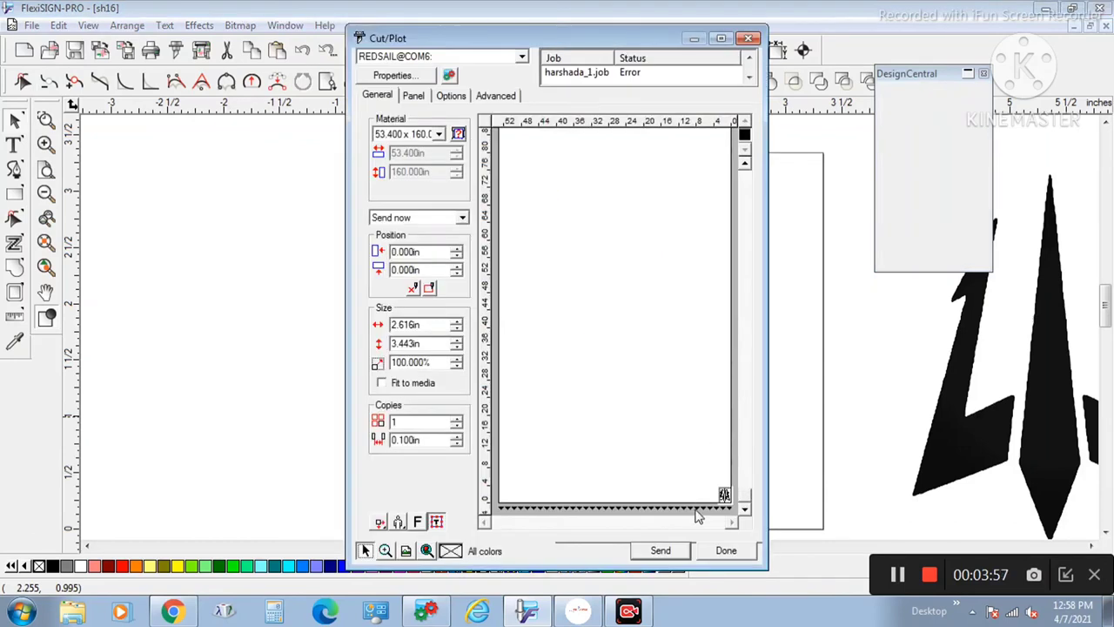
pyautogui.click(726, 551)
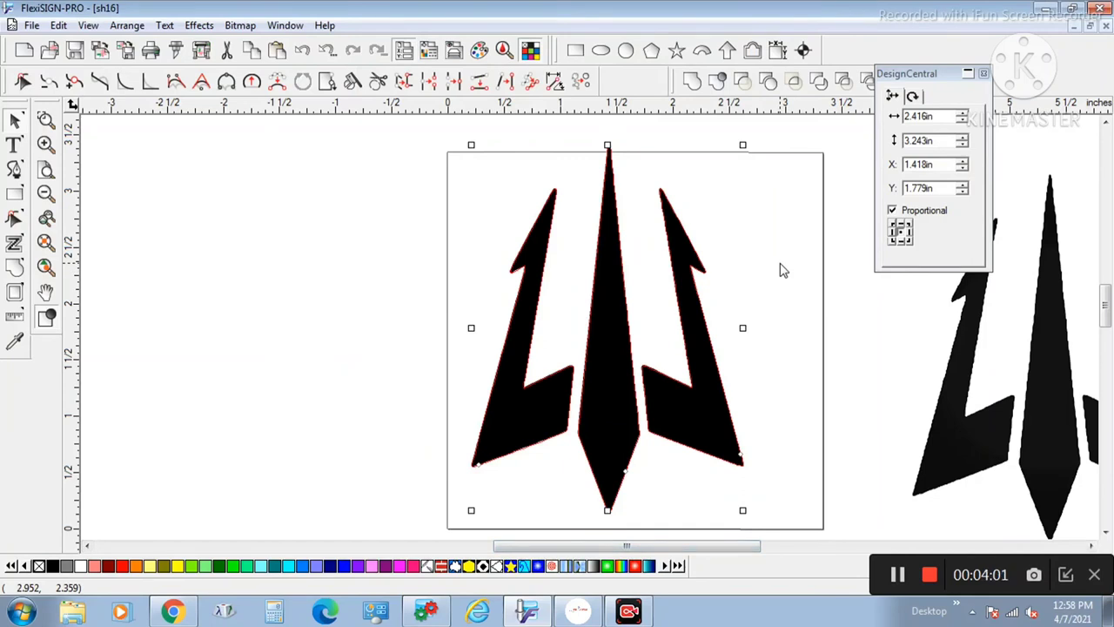